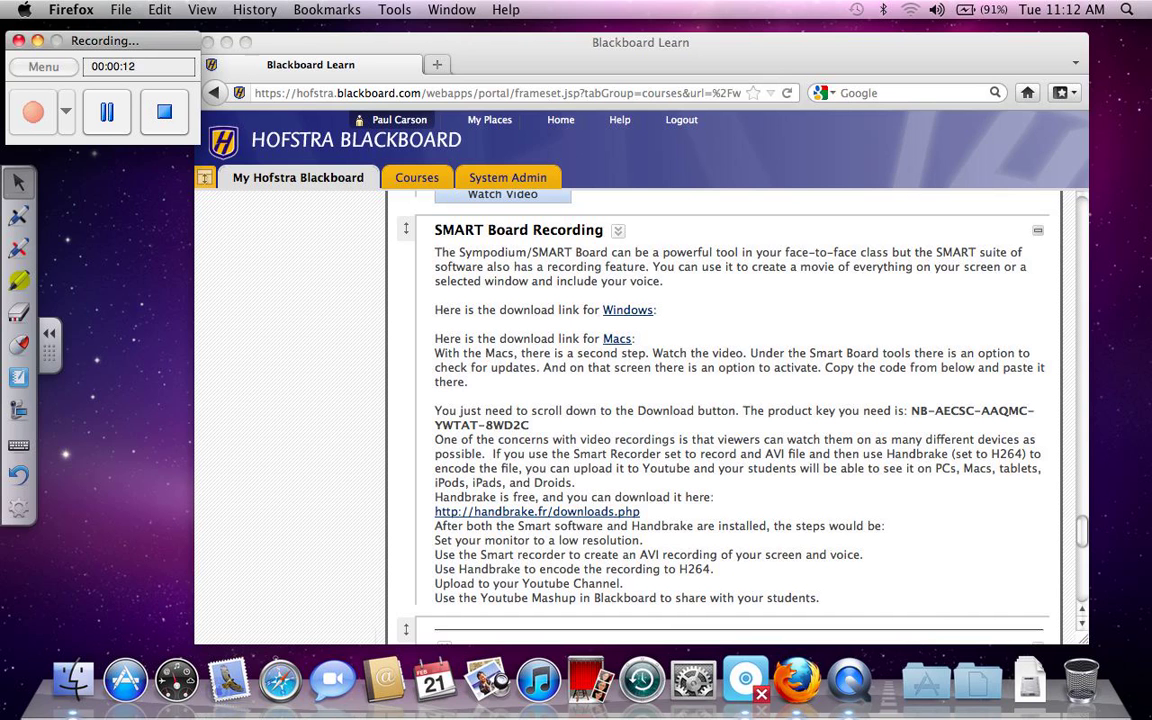
Step: Open the handbrake.fr/downloads.php link in the SMART Board Recording course item
left_click(537, 511)
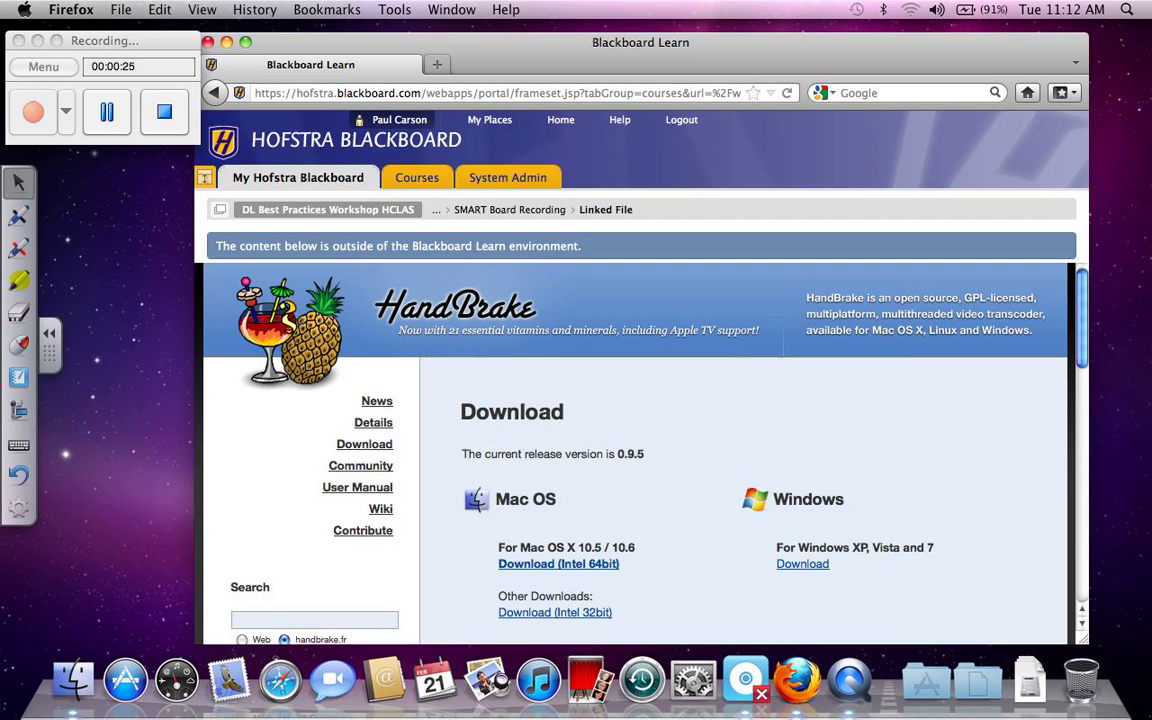
Step: Download and save the Intel 64-bit Mac OS disk image of HandBrake 0.9.5
left_click(558, 564)
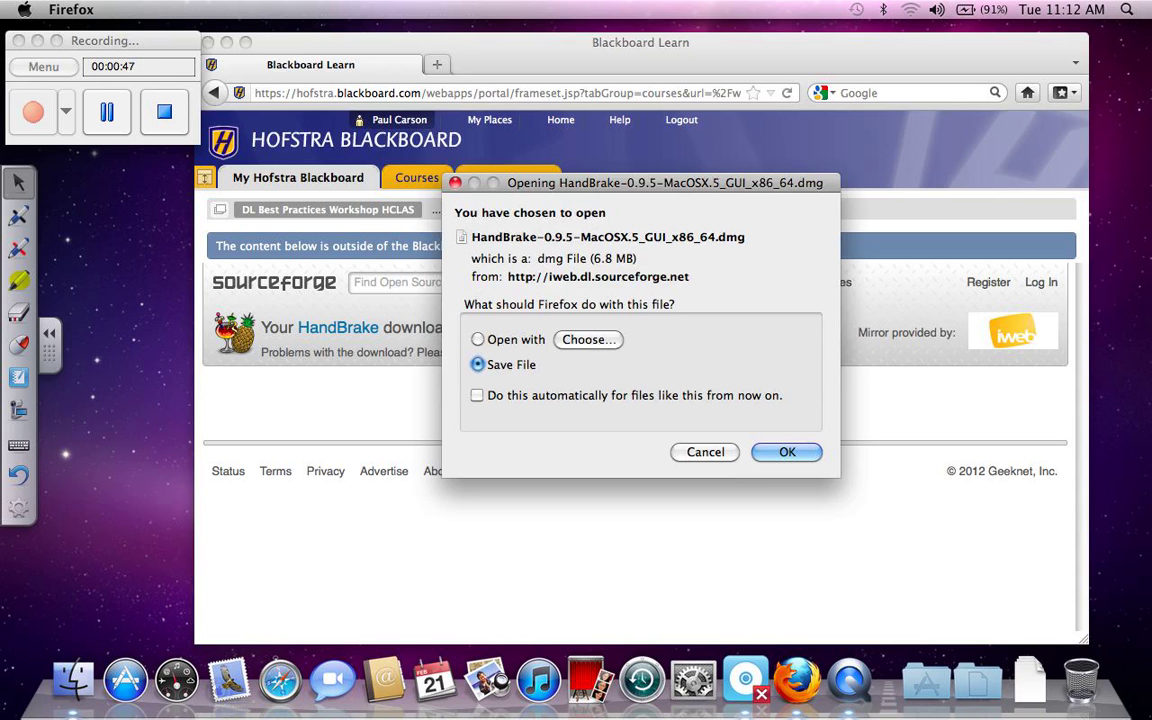
key("Return")
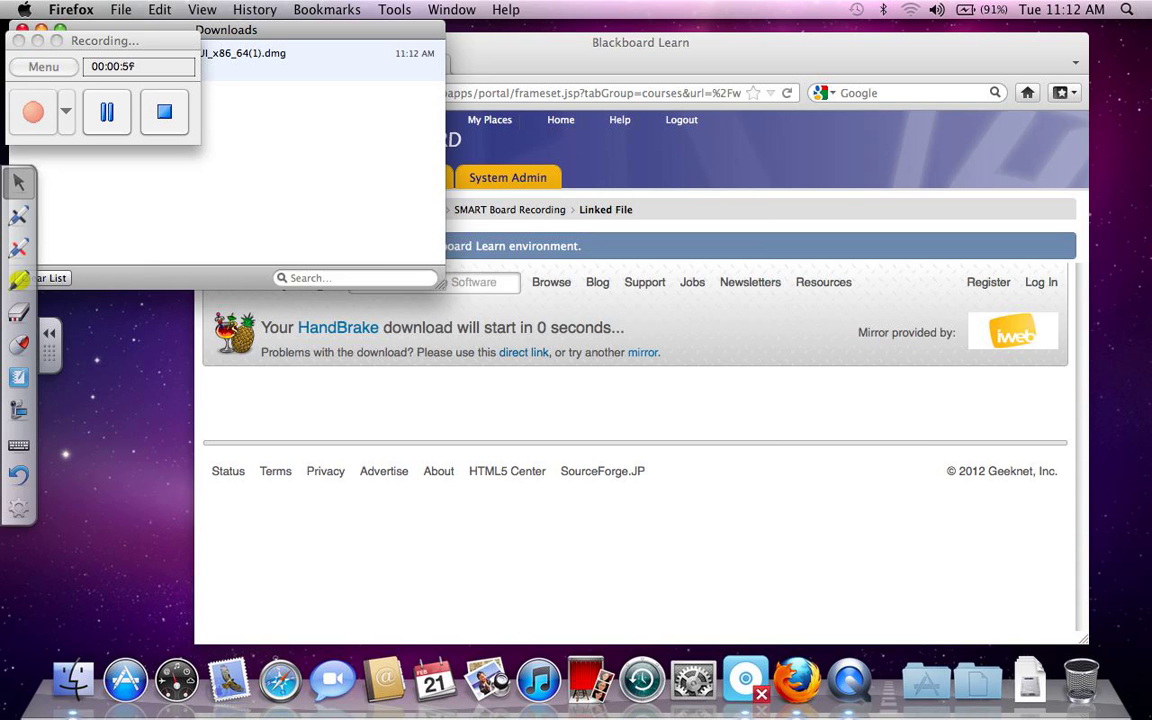
Step: Mount the downloaded HandBrake .dmg and launch HandBrake, approving the Internet-download warning
key("super+m")
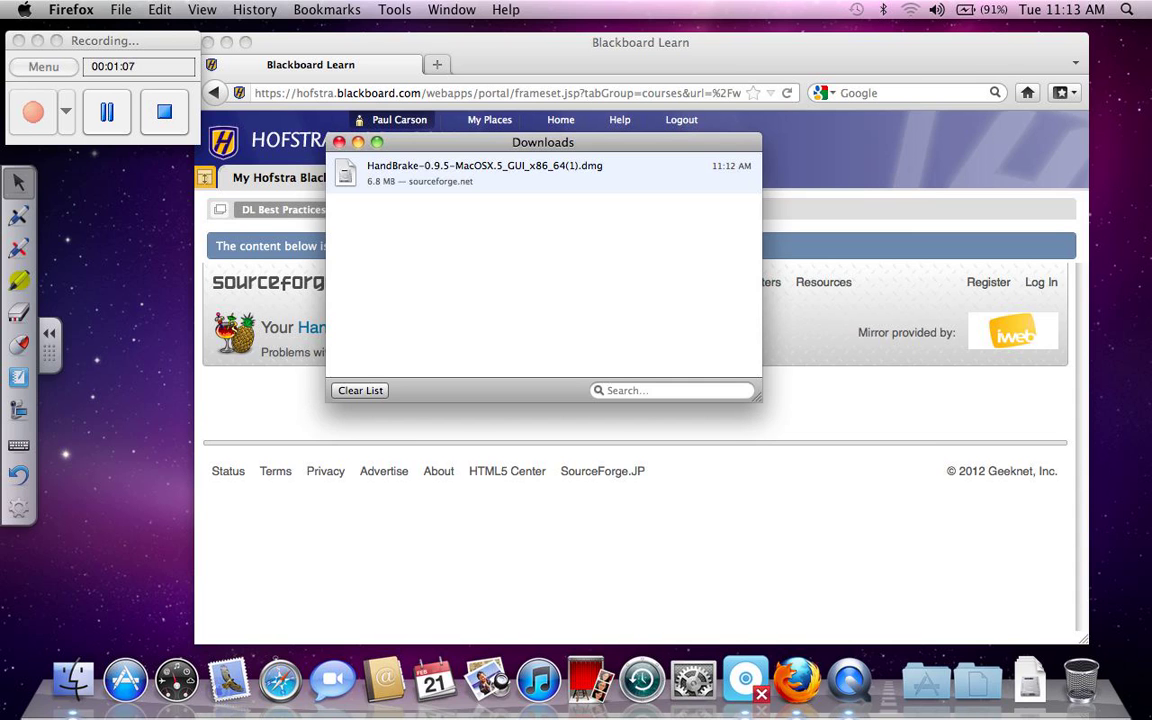
left_click(480, 172)
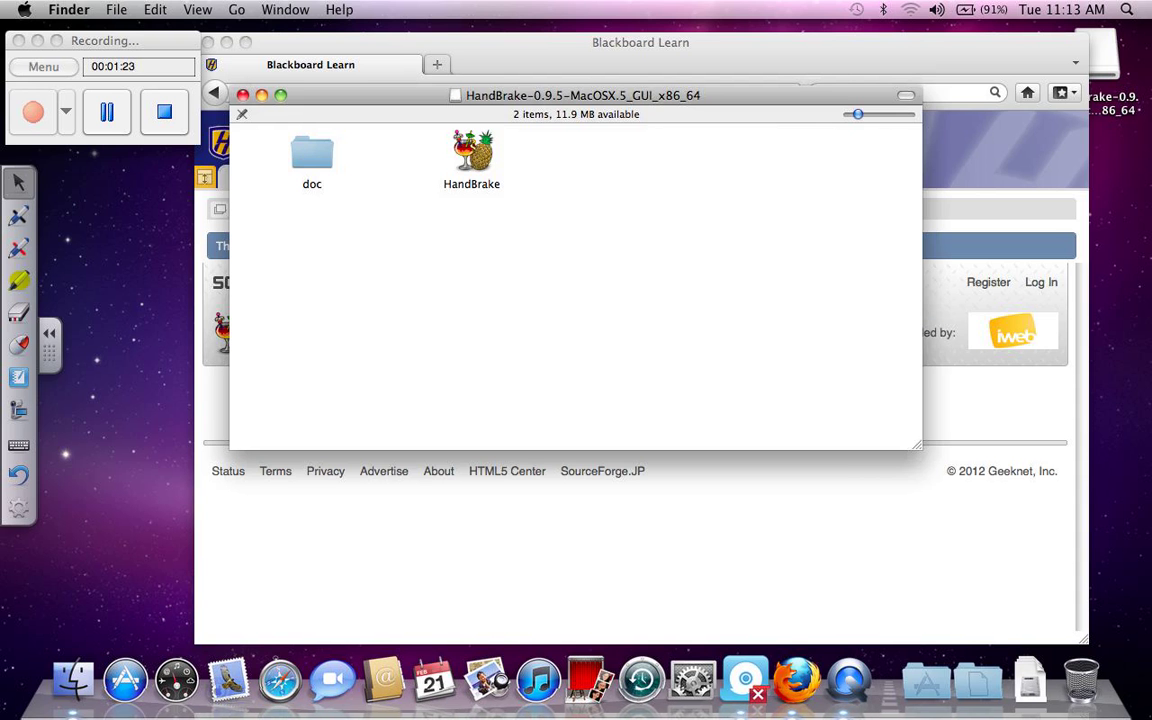
double_click(471, 155)
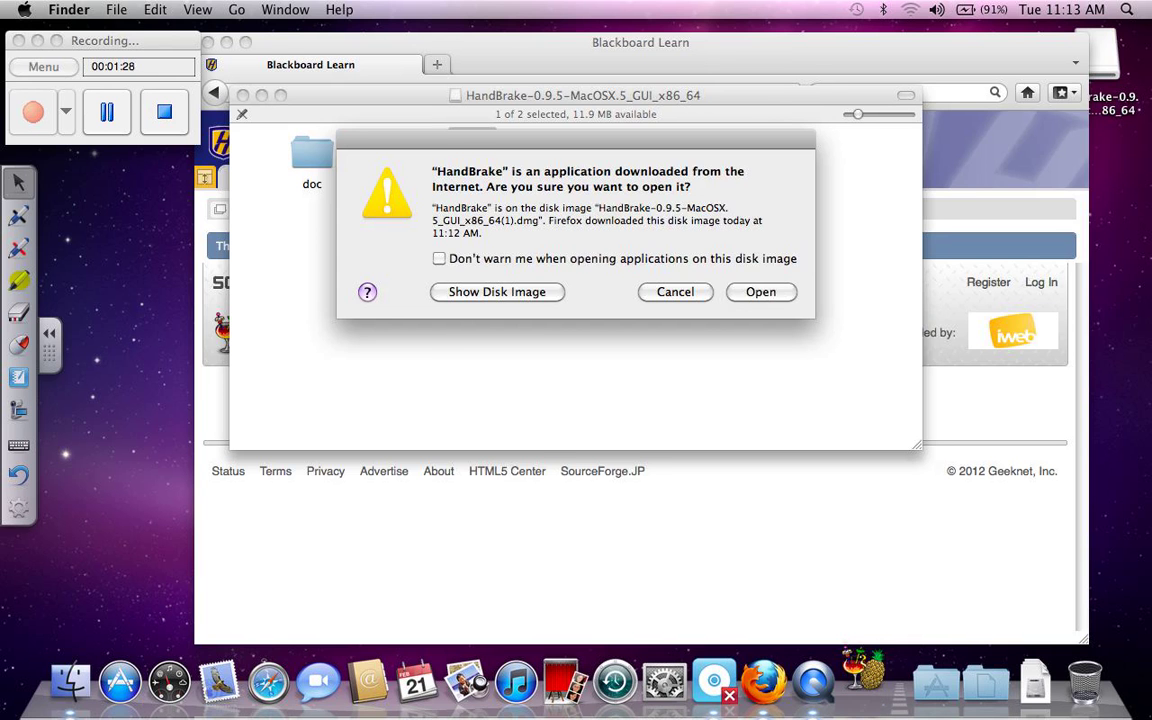
key("Return")
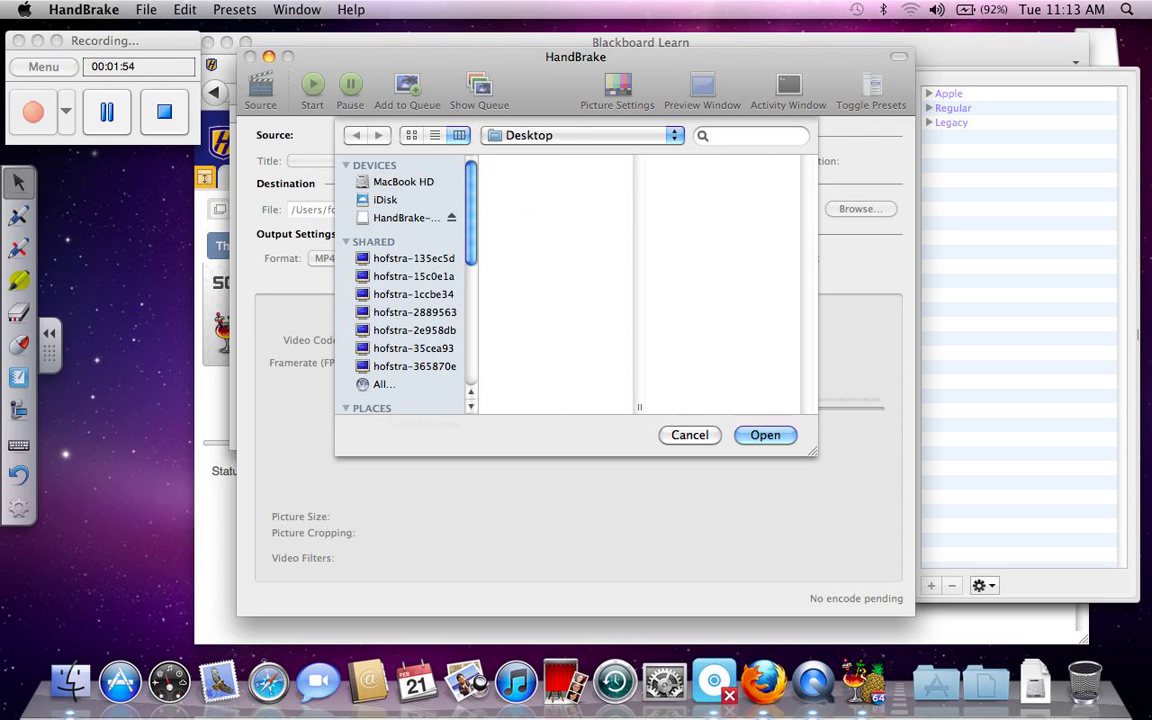
Step: Load SmartRecorderforMacs.mov from MacBook HD > Users > home > Movies as the source
left_click(403, 181)
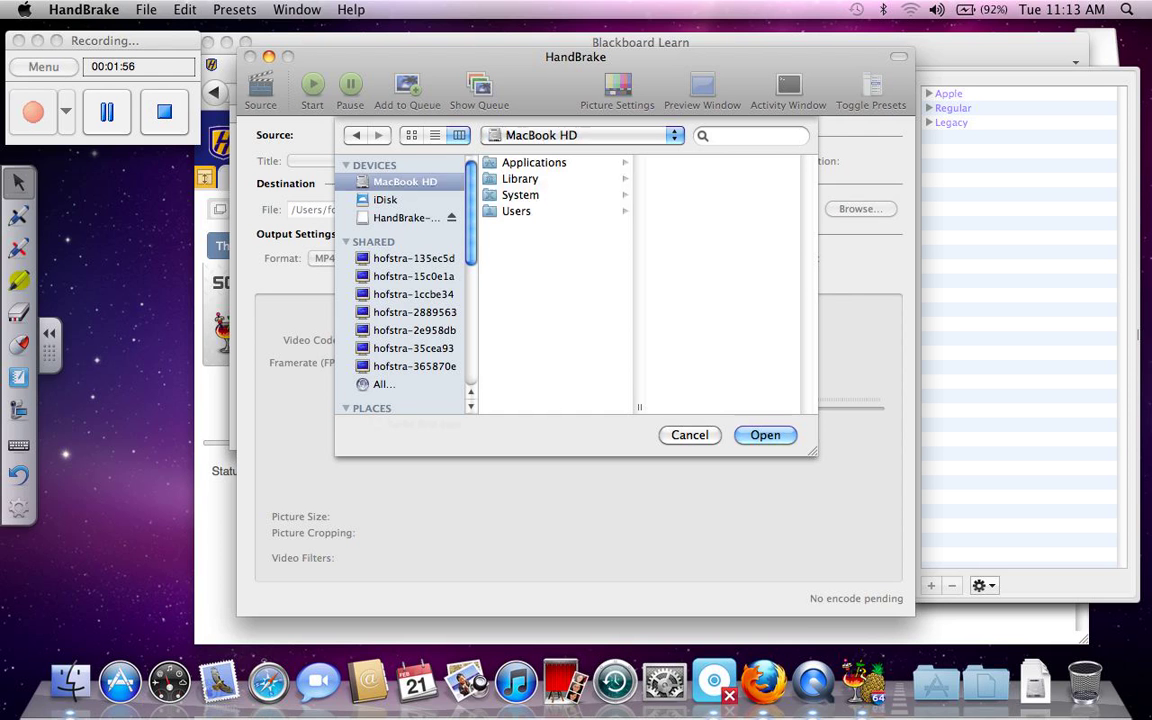
key("Return")
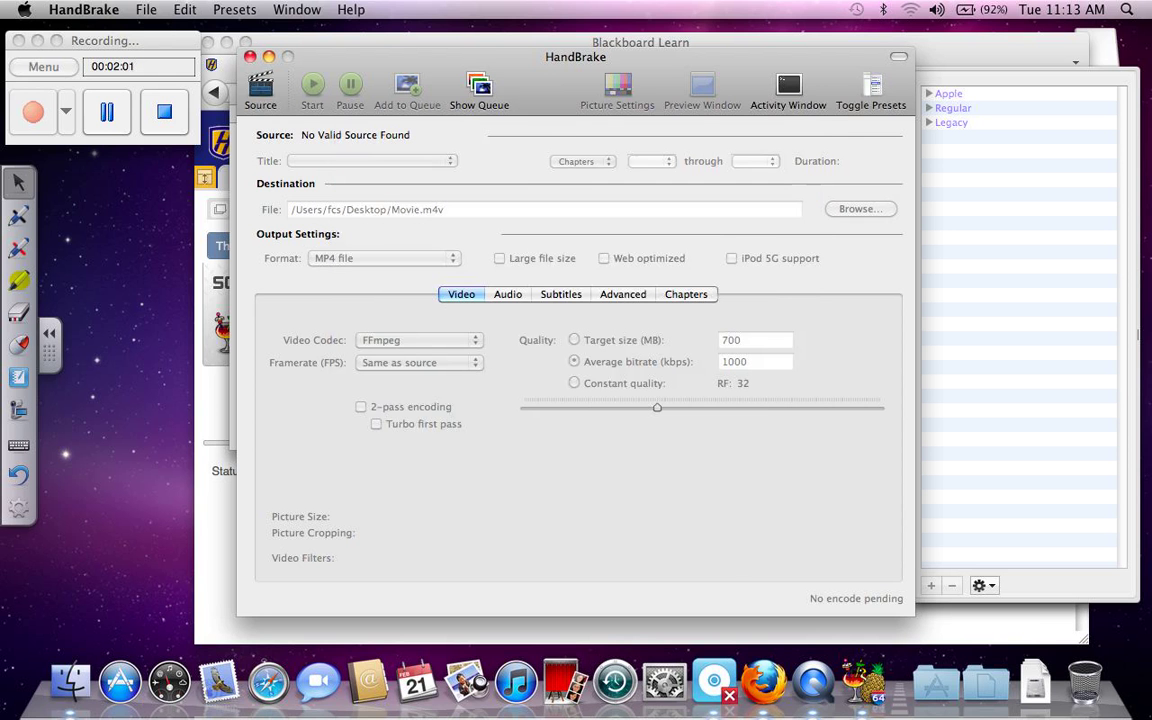
key("super+o")
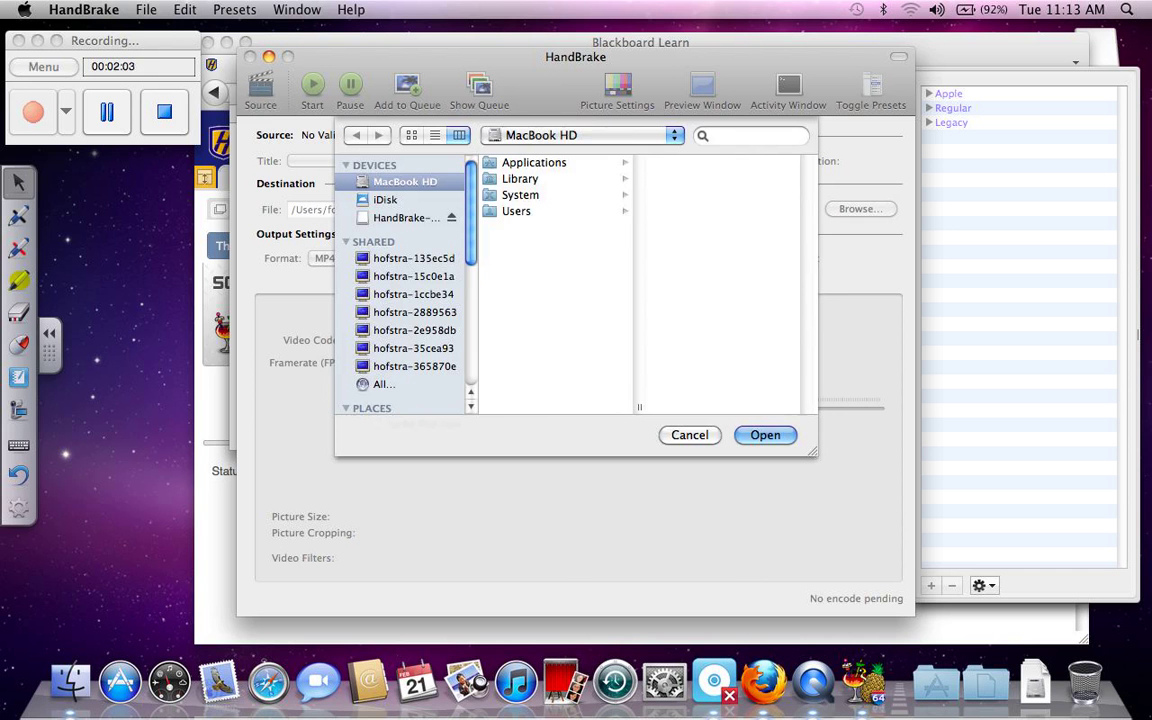
left_click(516, 211)
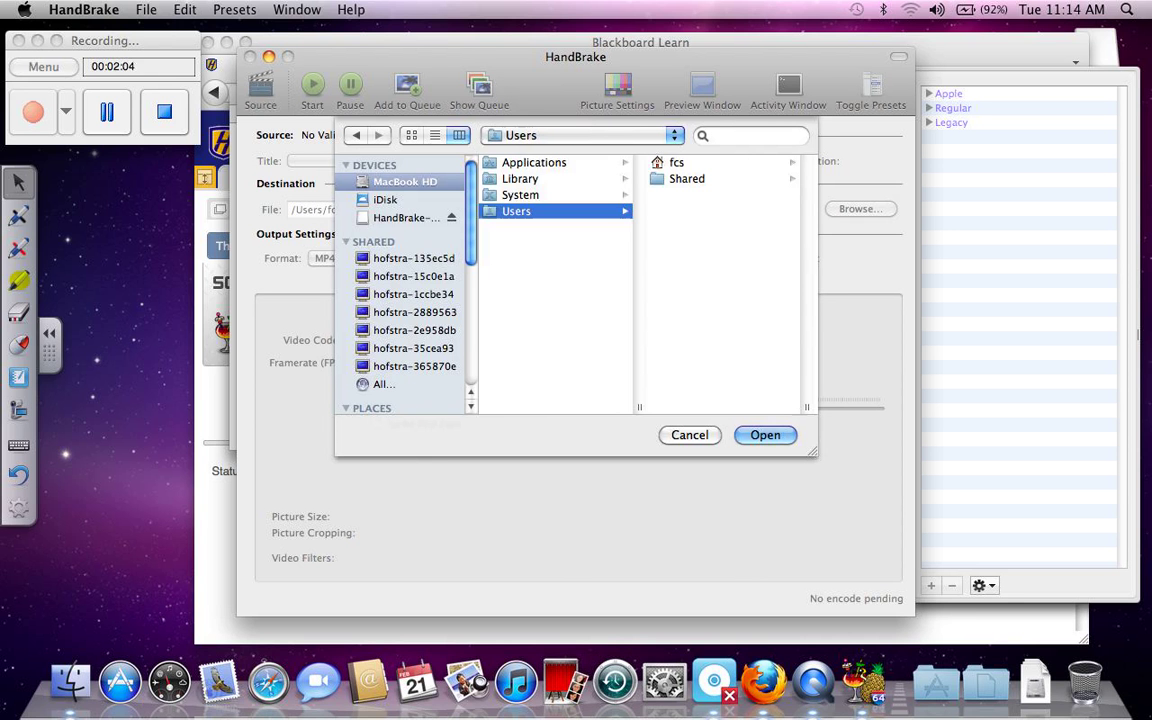
left_click(676, 162)
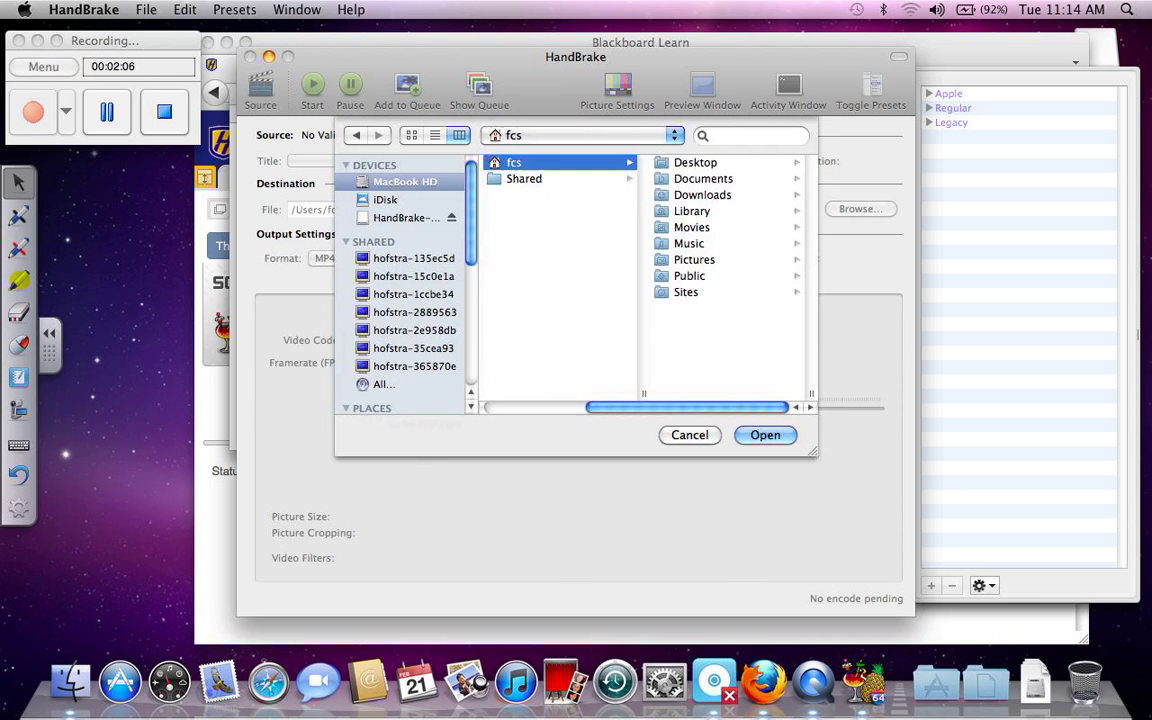
left_click(691, 227)
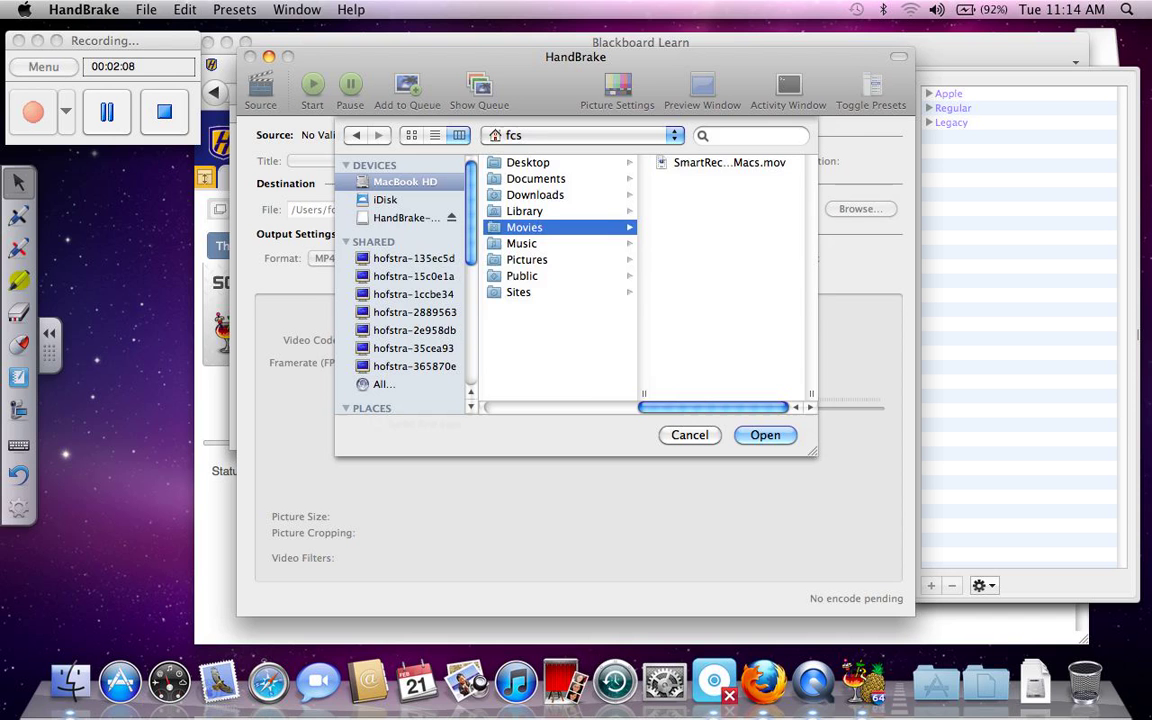
left_click(729, 162)
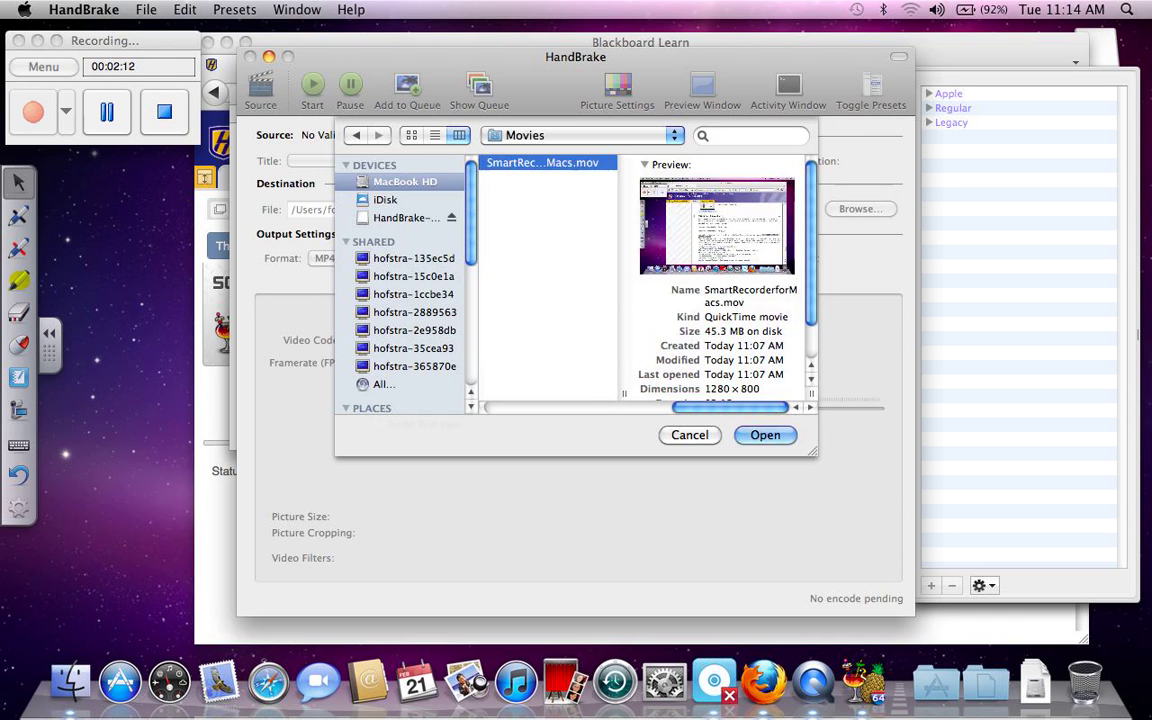
key("Return")
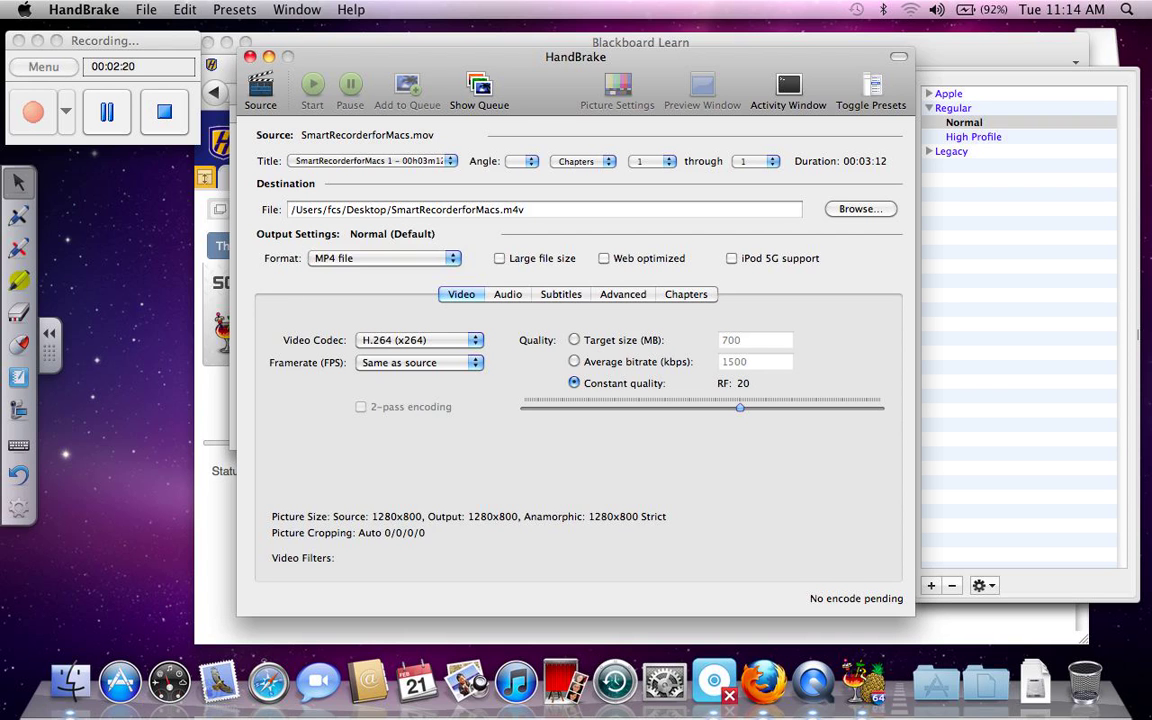
Step: Keep MP4 as the output format and encode SmartRecorderforMacs.m4v to the Desktop
left_click(384, 258)
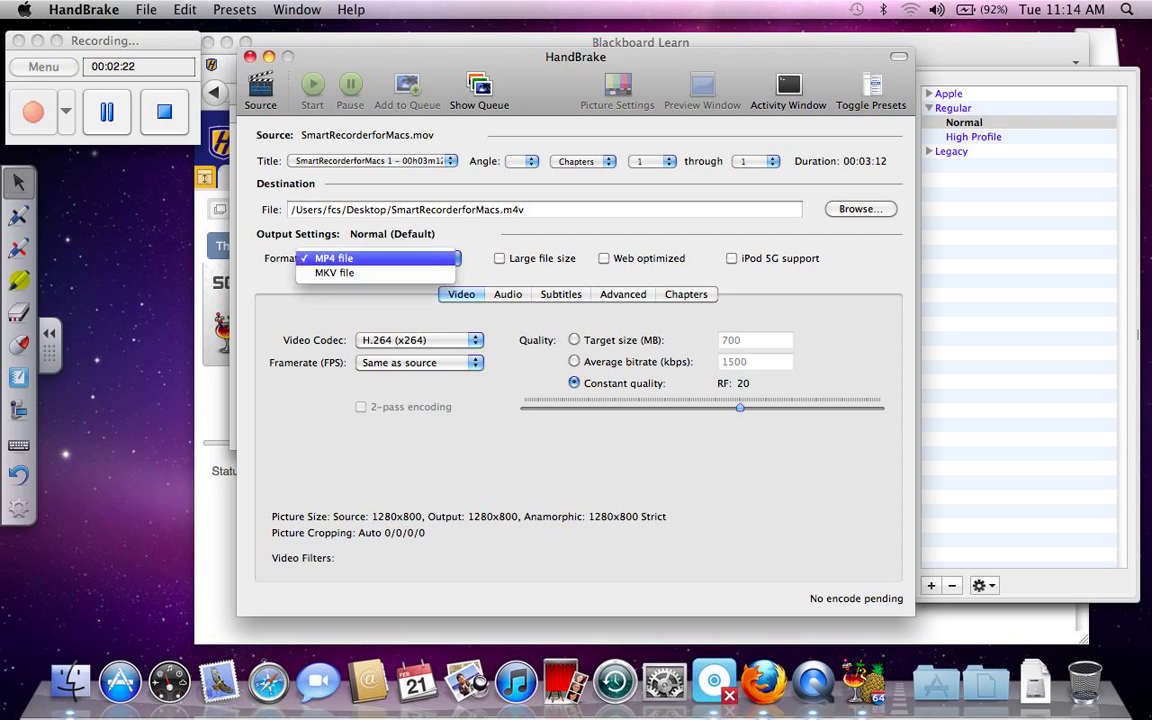
key("Return")
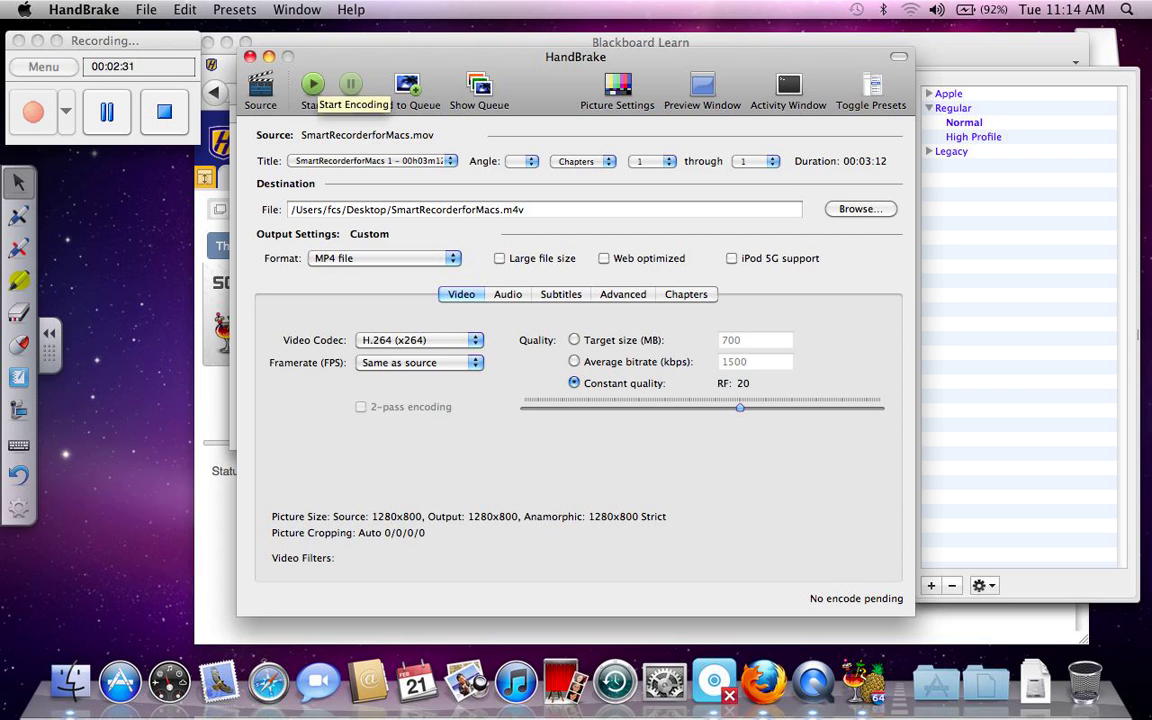
left_click(313, 86)
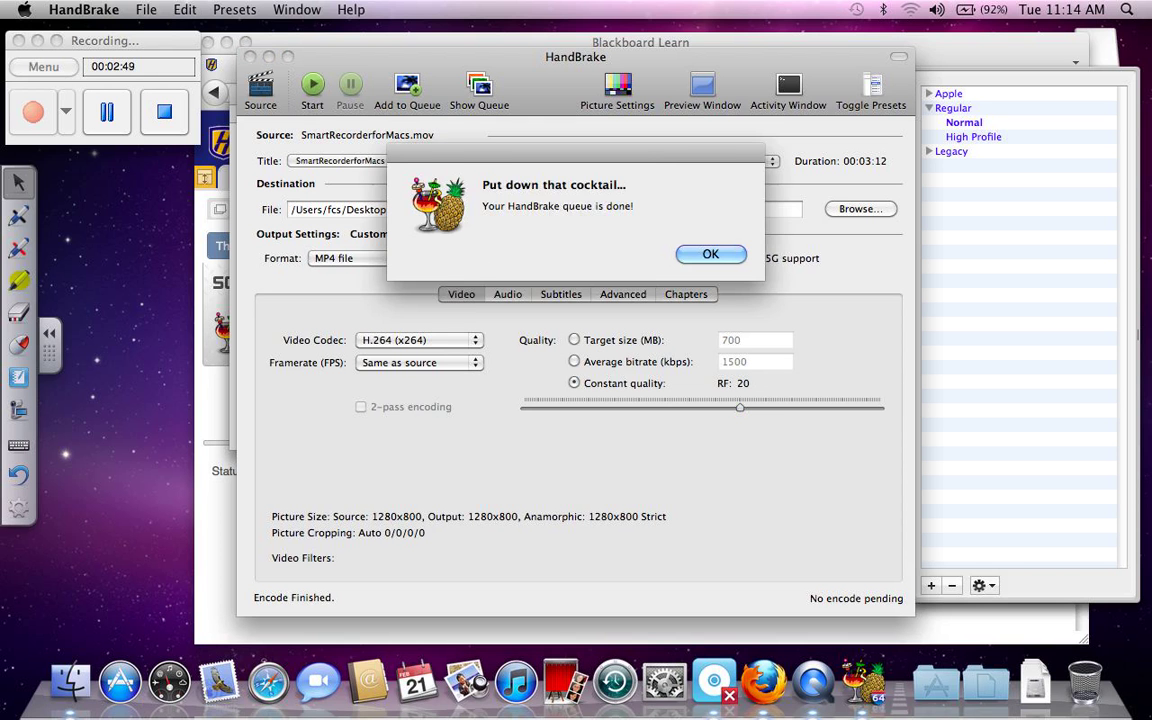
Step: Dismiss the queue-done alert, close HandBrake, disk image and Downloads windows, and minimize Firefox
key("Return")
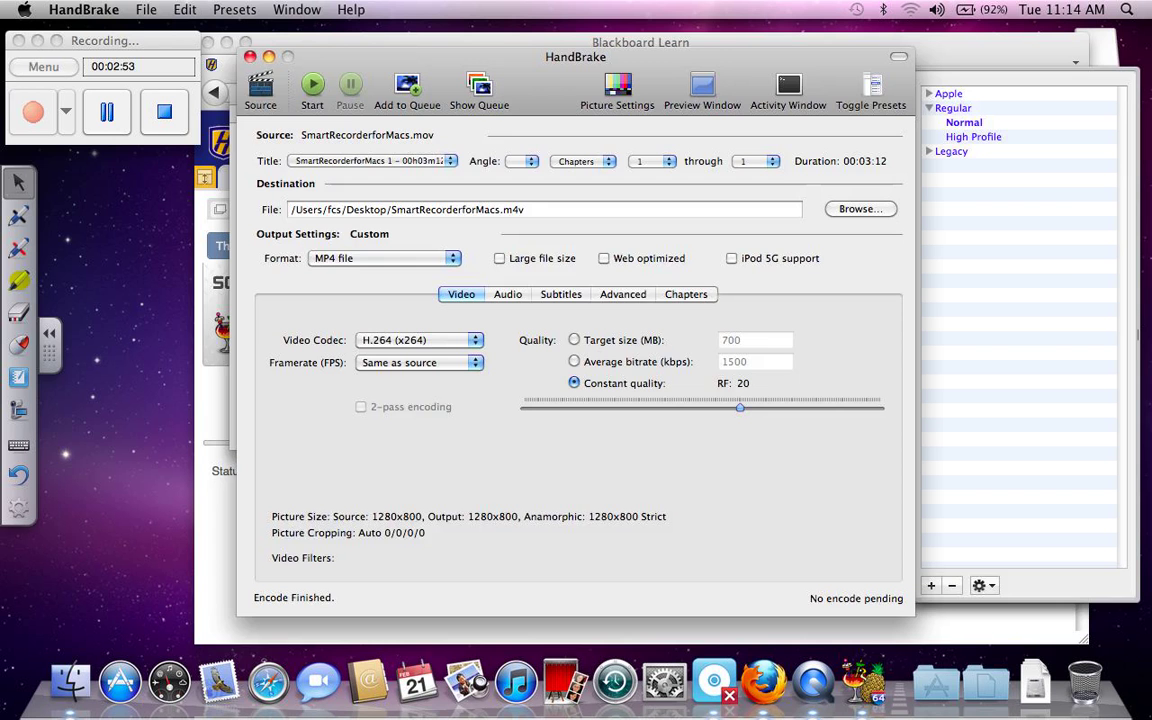
left_click(250, 56)
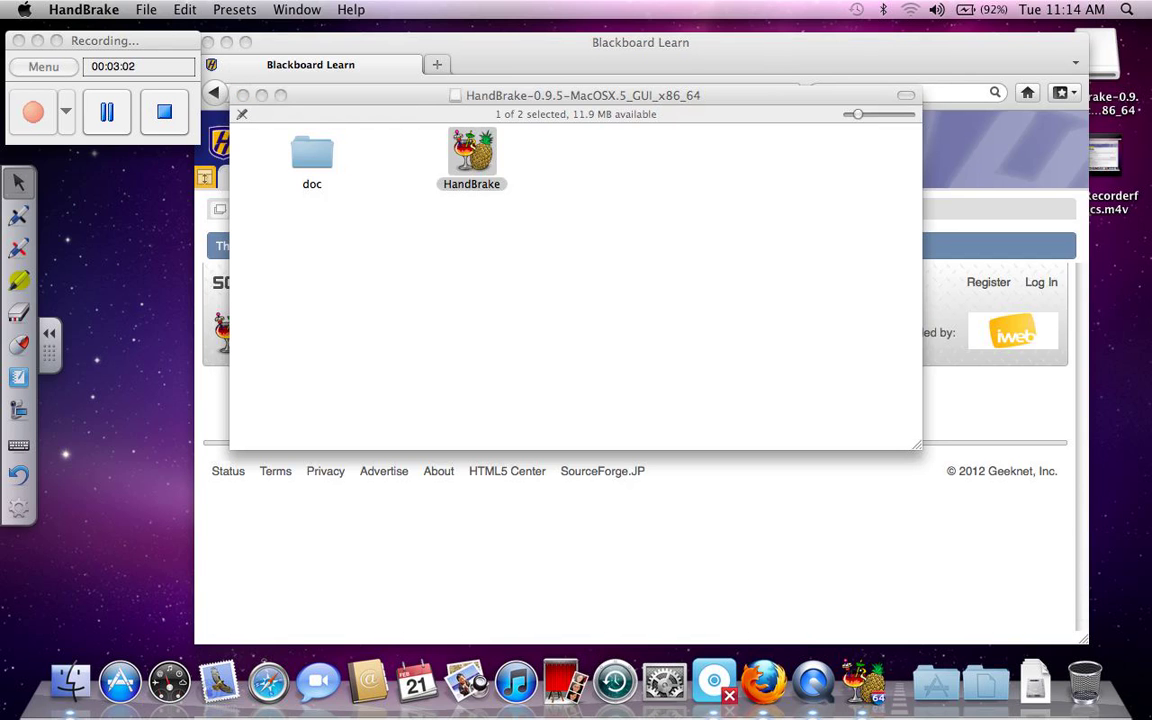
key("super+w")
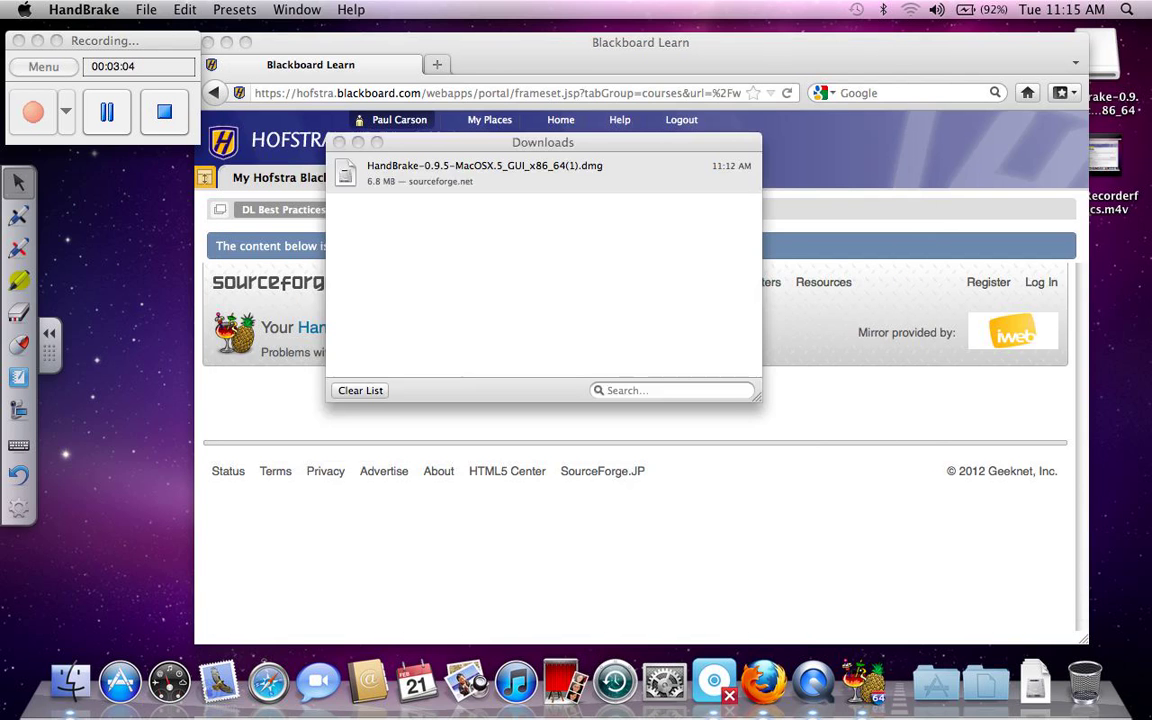
key("super+w")
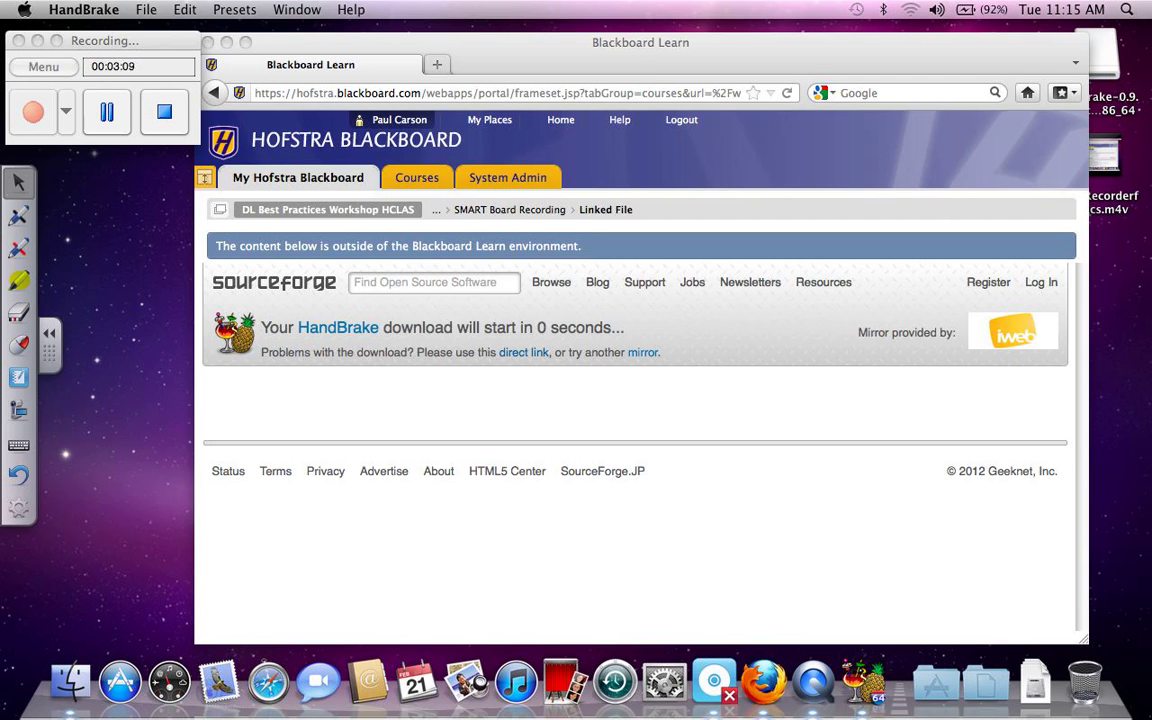
key("super+m")
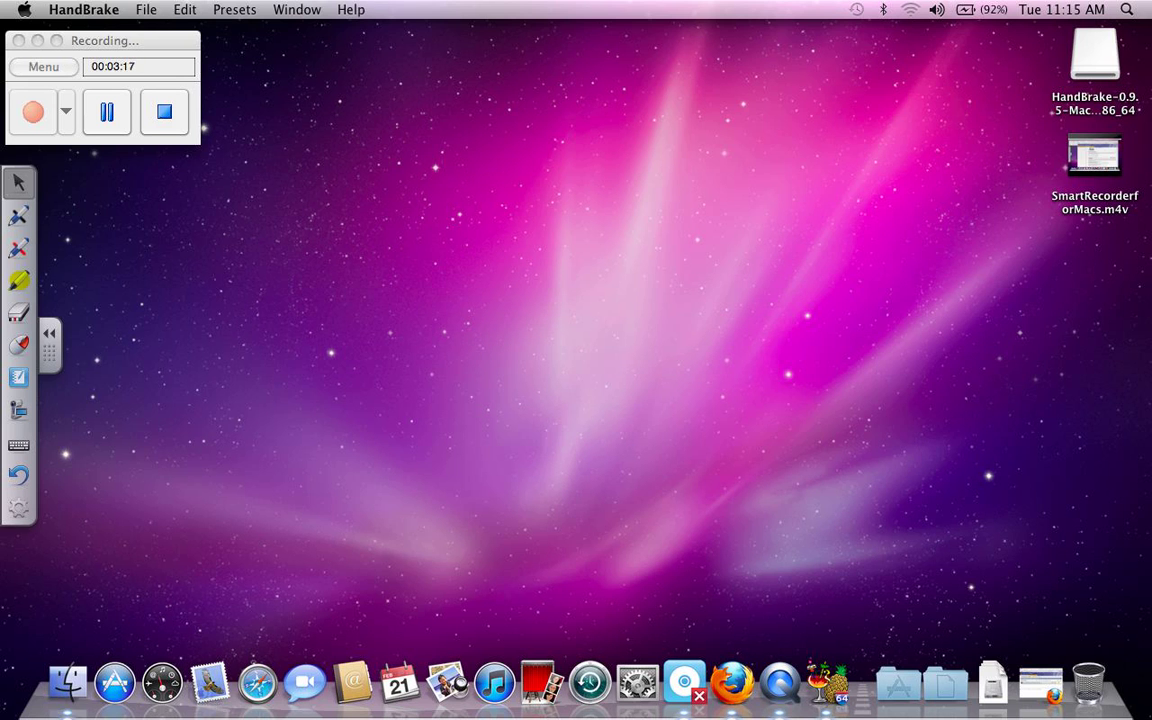
Step: Bring Finder forward and open the window listing the computer's drives
key("super+q")
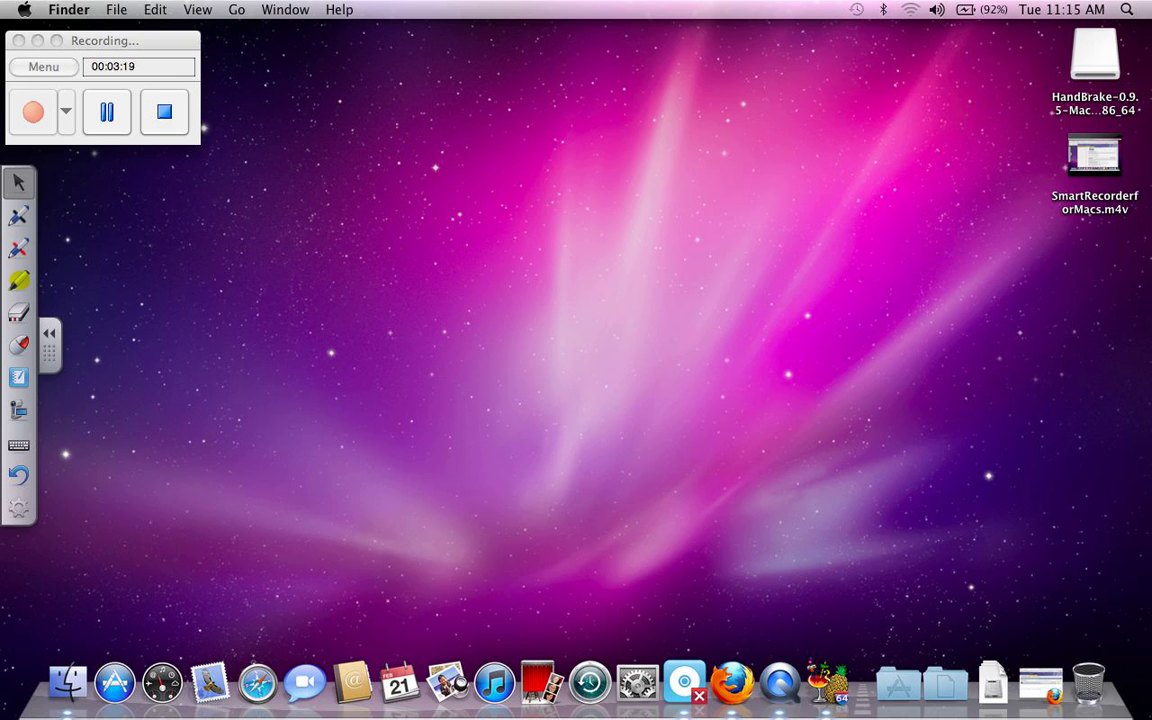
left_click(69, 9)
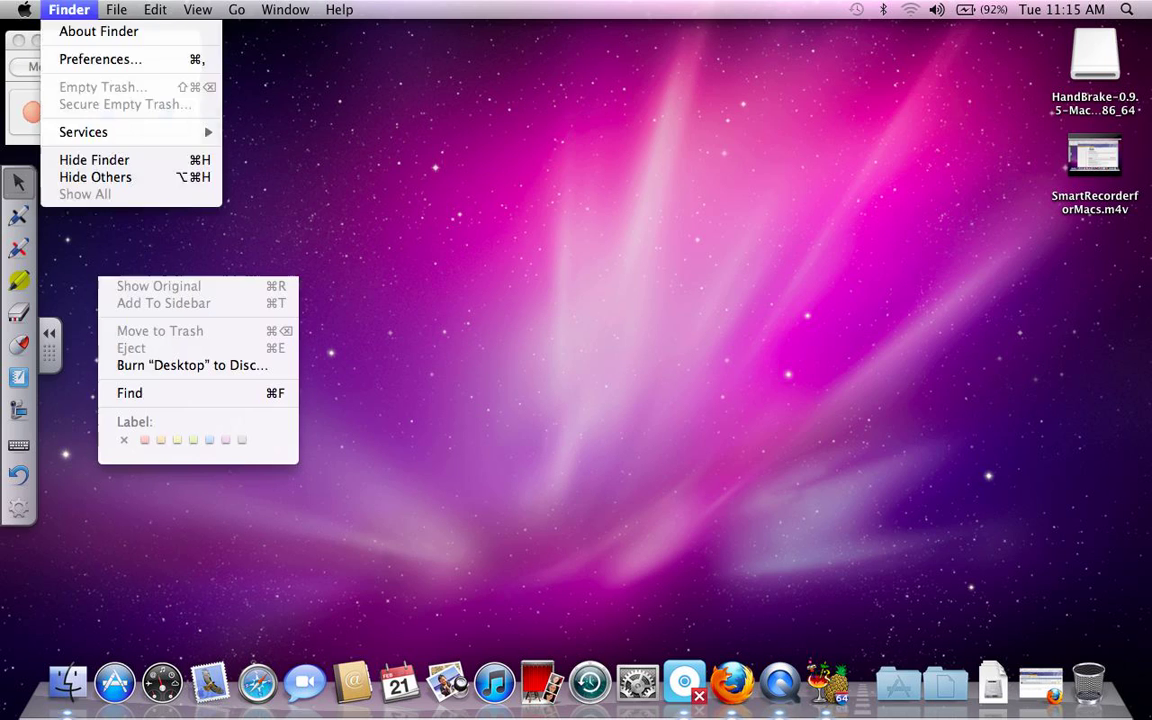
mouse_move(155, 9)
mouse_move(116, 9)
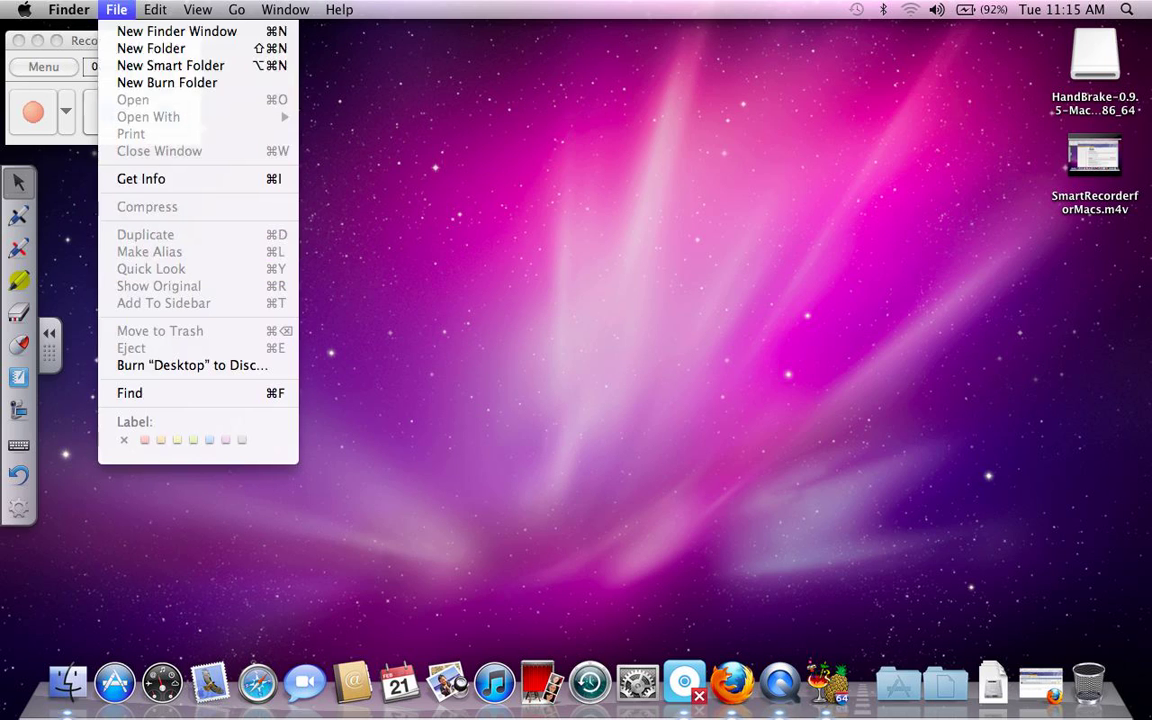
mouse_move(197, 9)
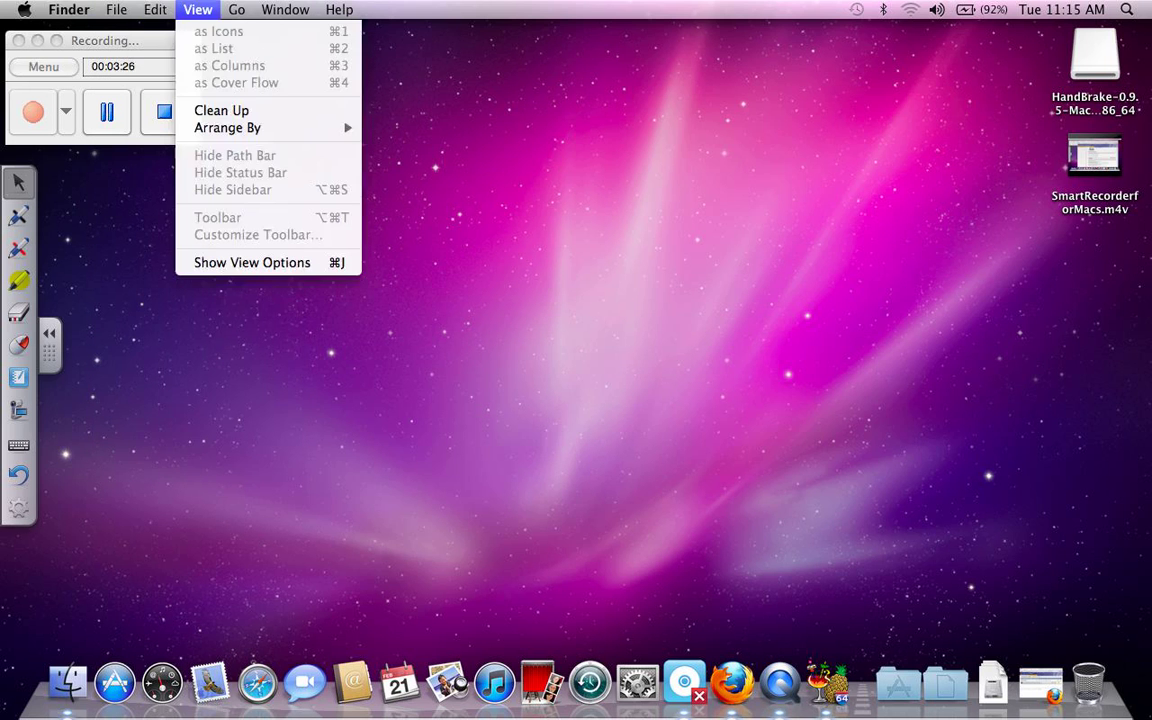
mouse_move(236, 9)
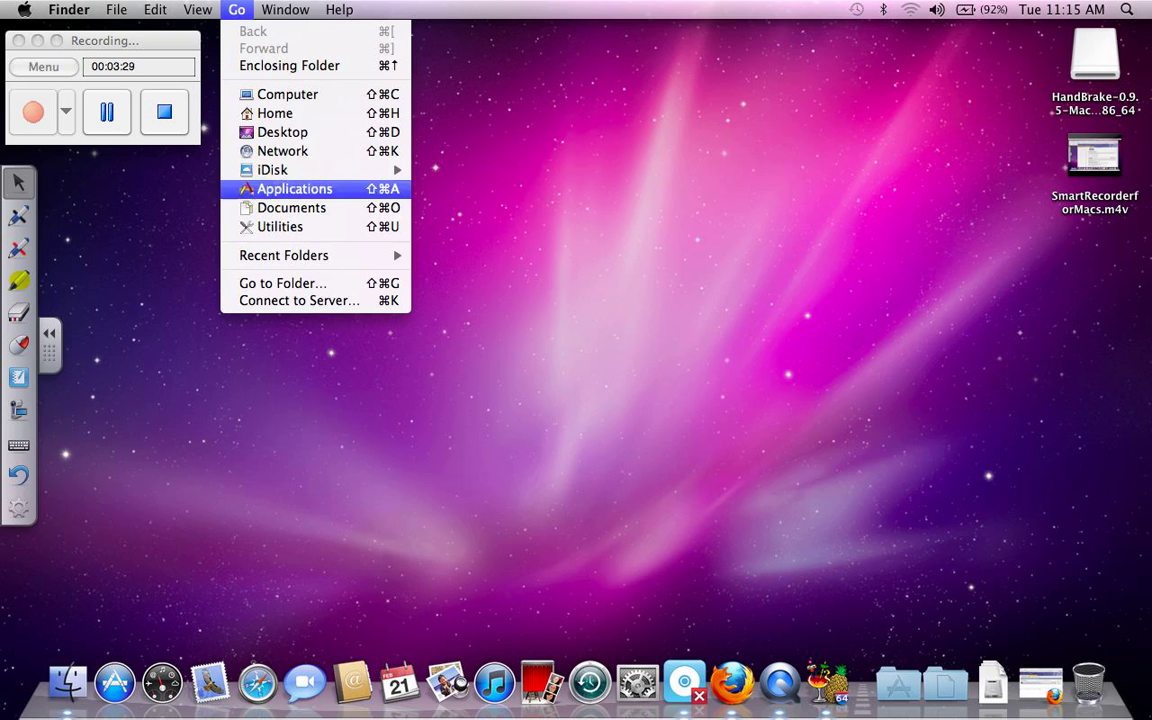
left_click(287, 94)
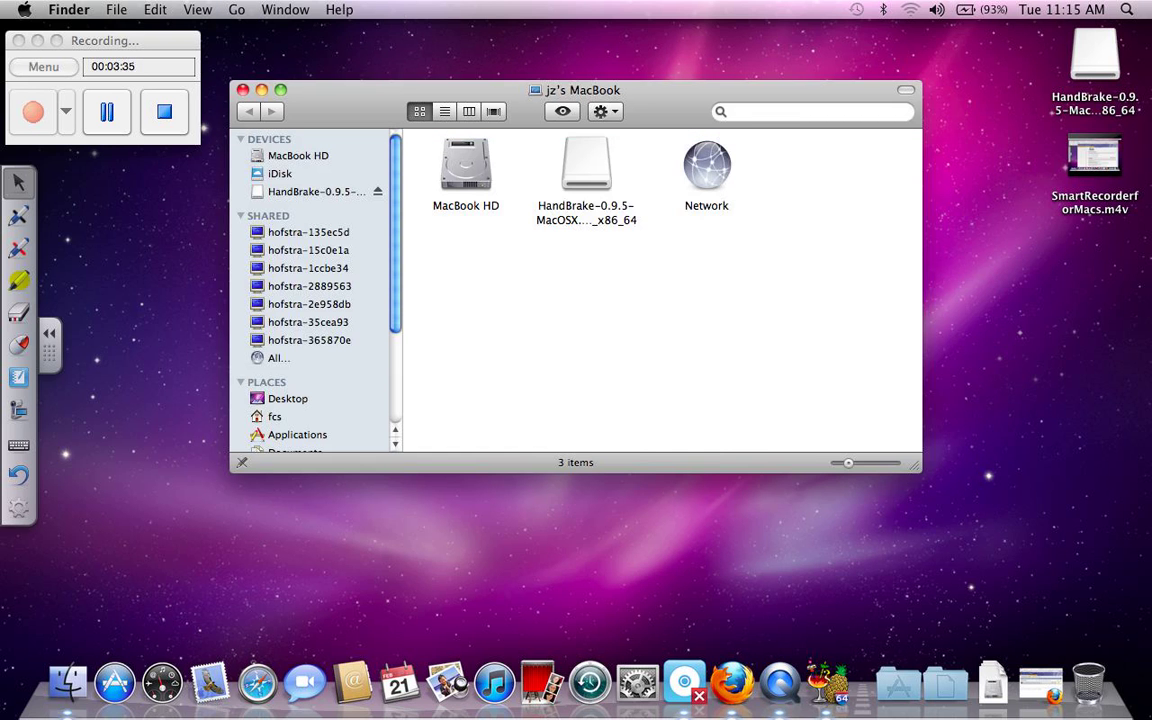
Step: Browse MacBook HD > Users > fcs > Movies to find SmartRecorderforMacs.mov, then minimize the window
left_click(299, 155)
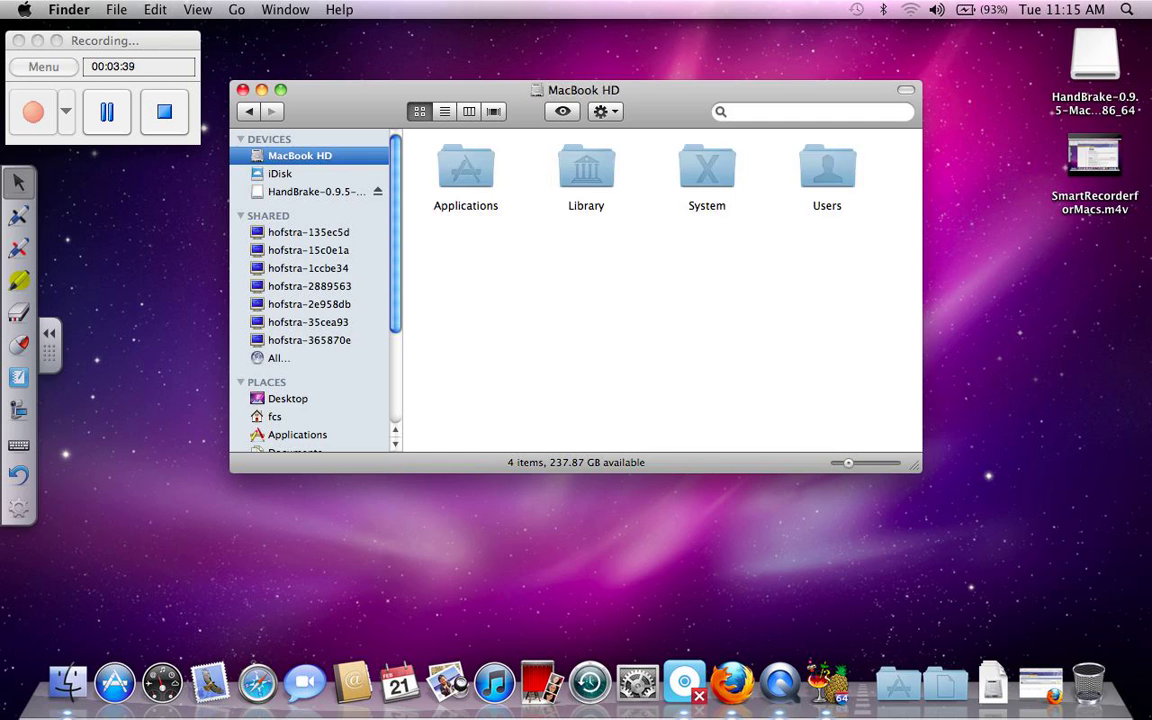
double_click(827, 170)
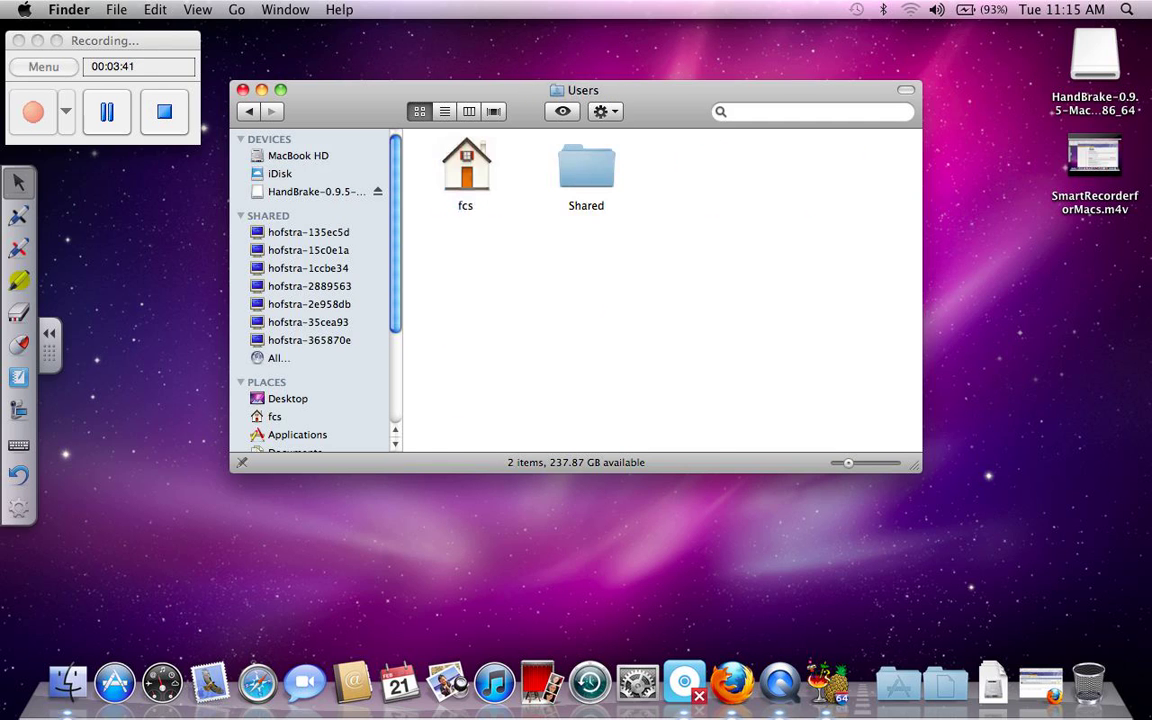
left_click(275, 416)
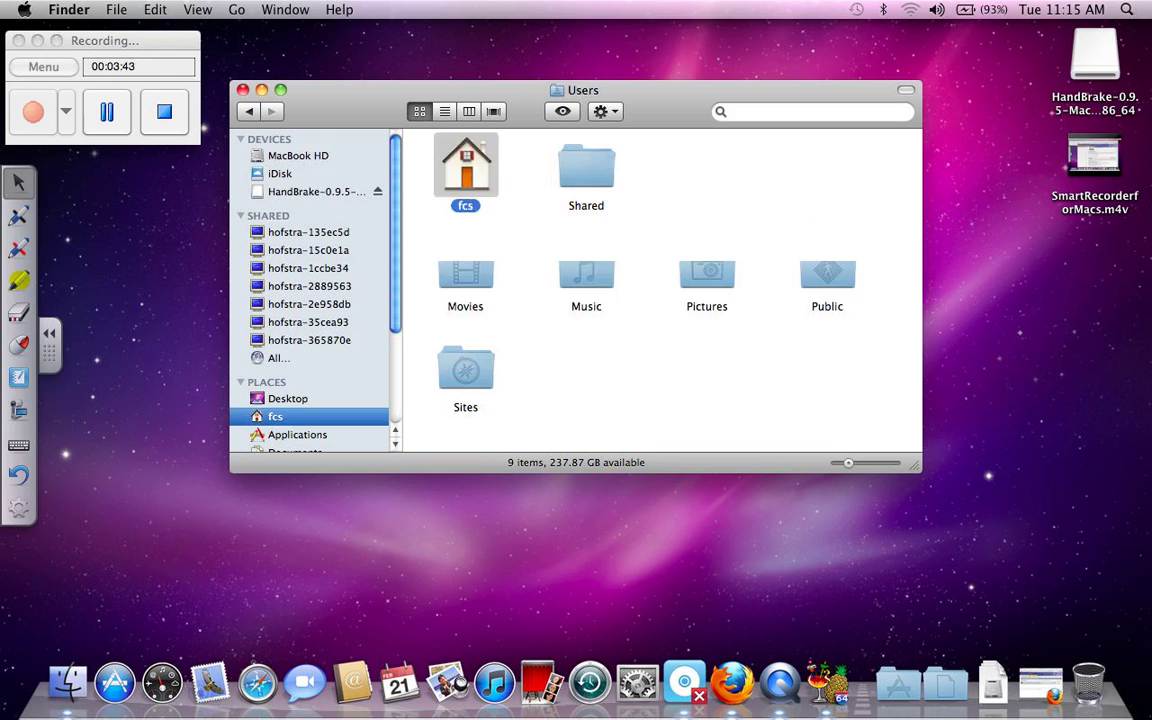
left_click(465, 375)
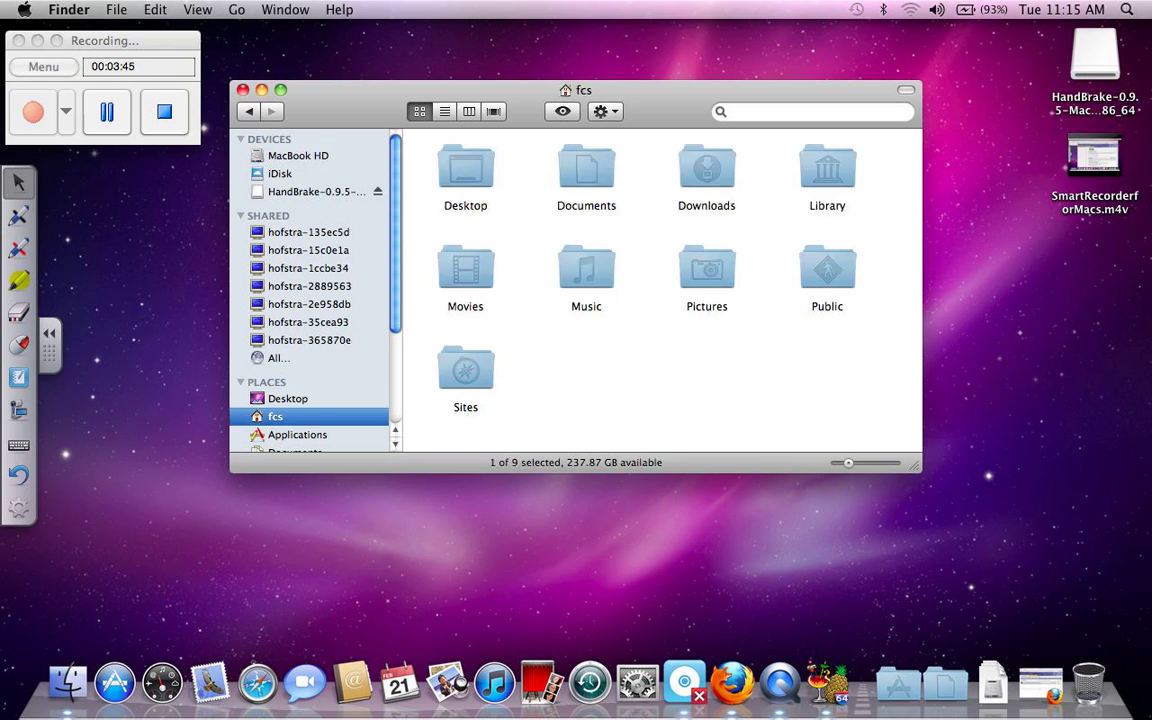
double_click(465, 270)
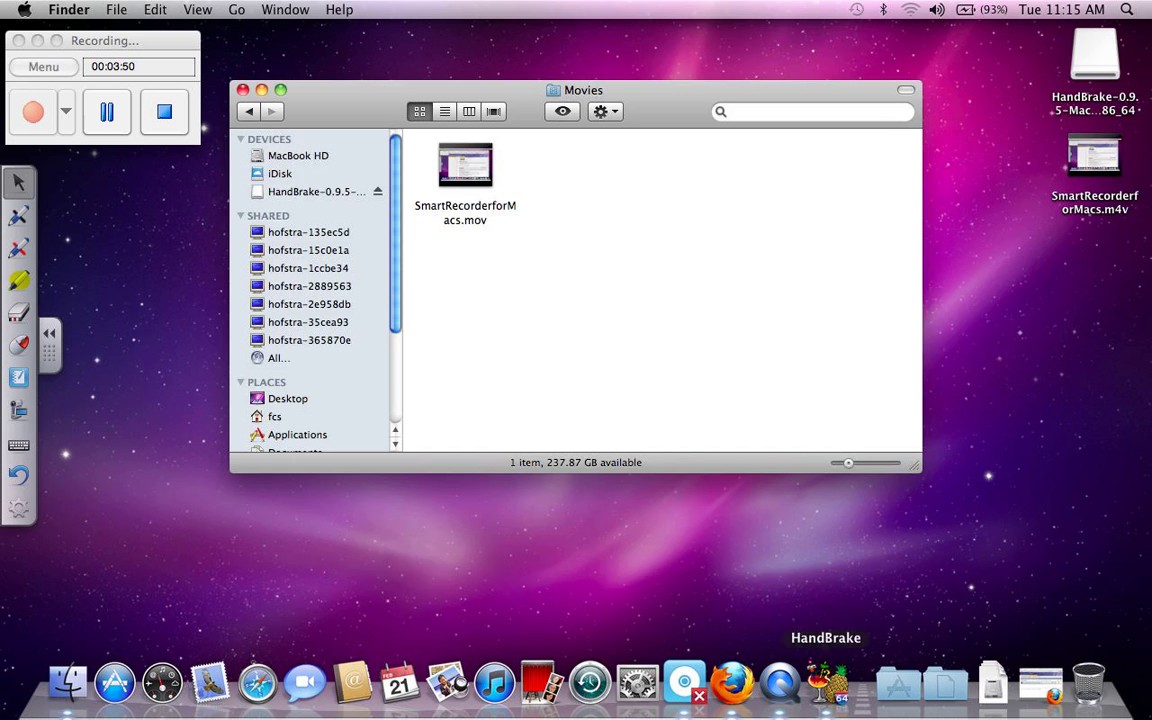
left_click(826, 683)
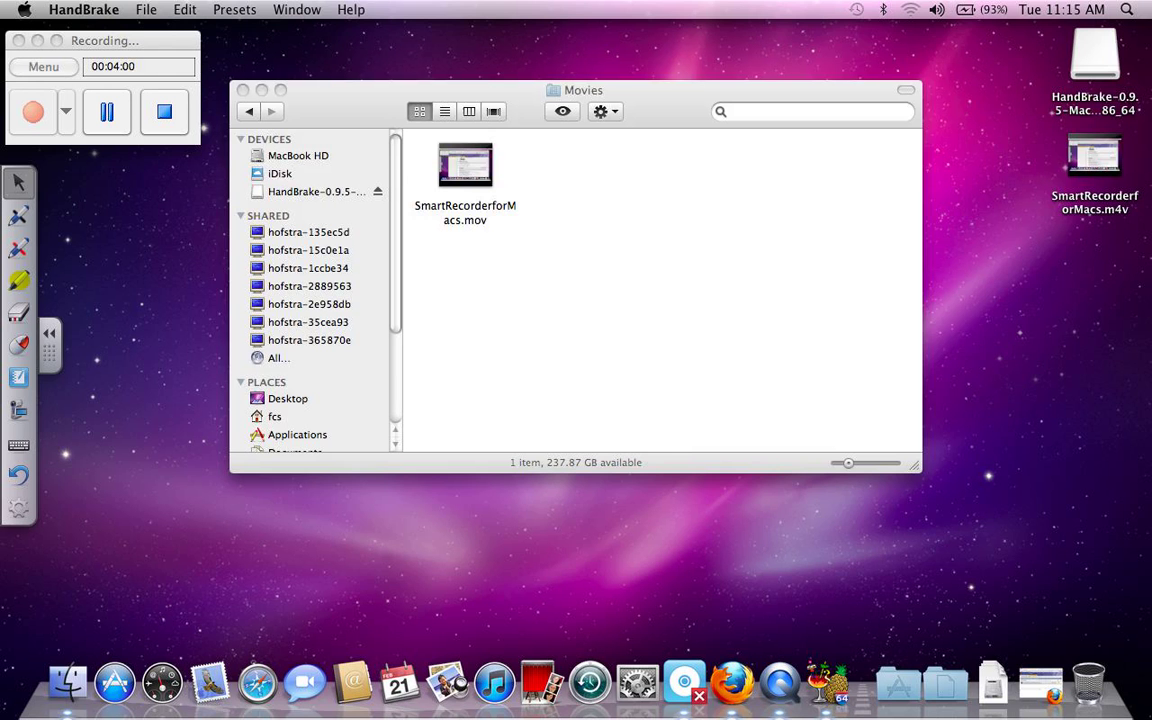
key("super+m")
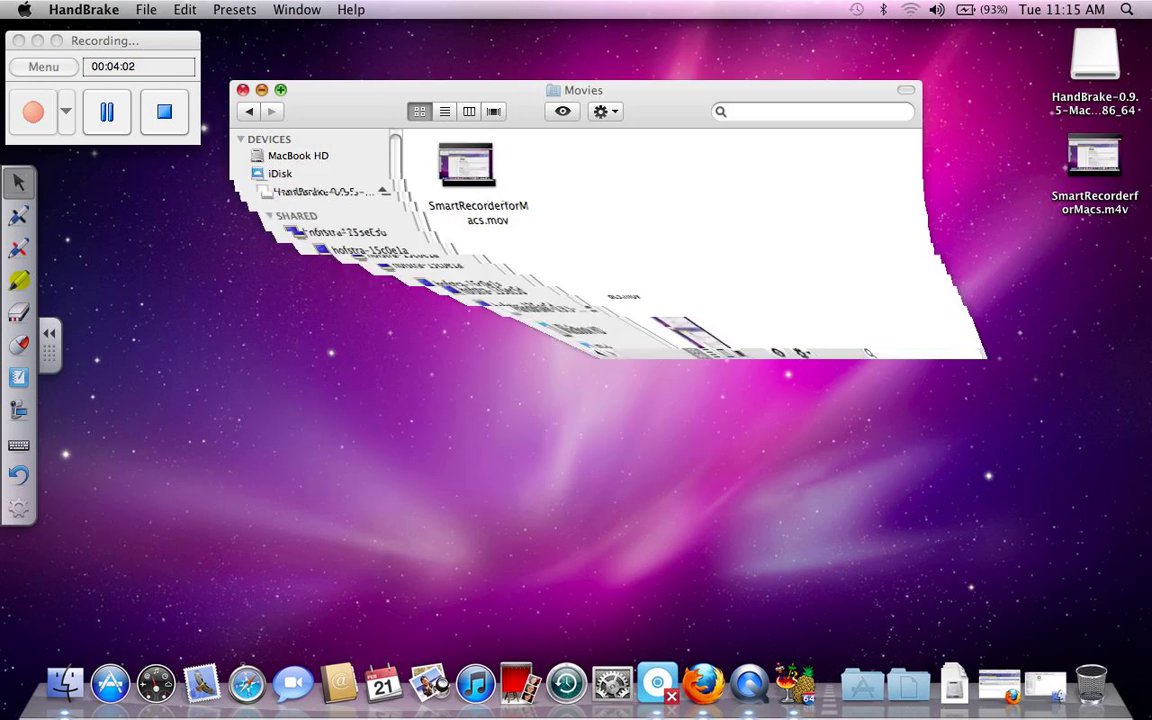
Step: Play the desktop's SmartRecorderforMacs.m4v in iTunes, accepting the licence, then close the Tutorials window
left_click(1094, 153)
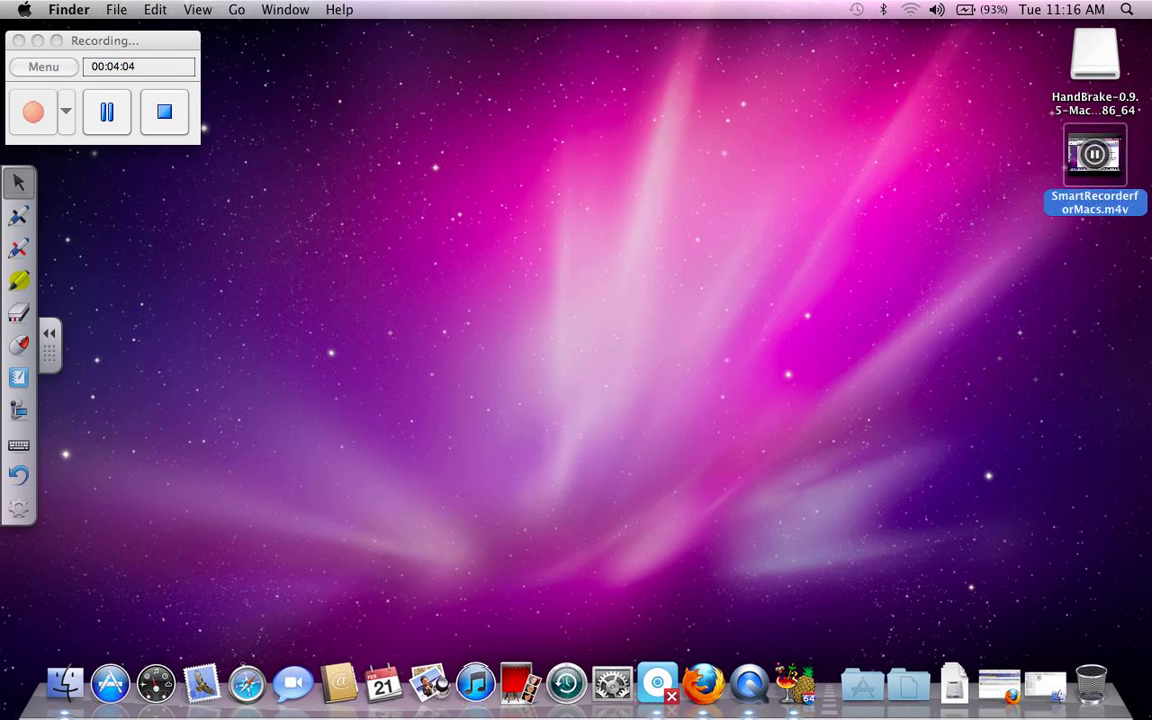
key("super+o")
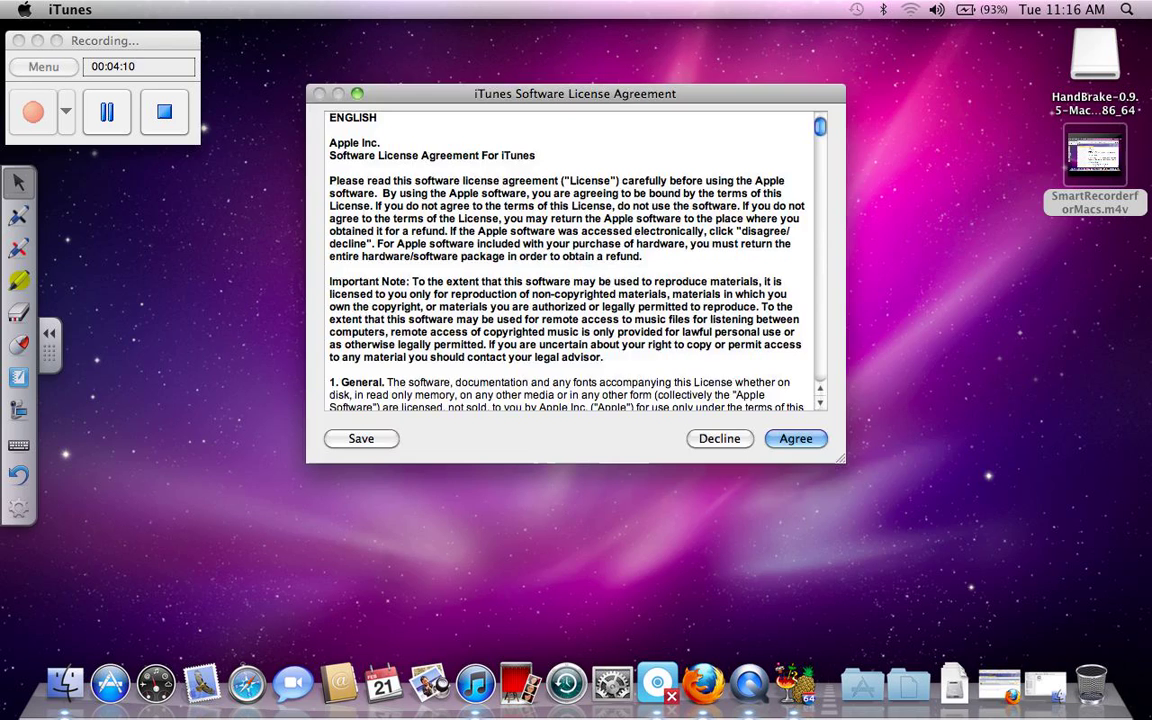
key("Return")
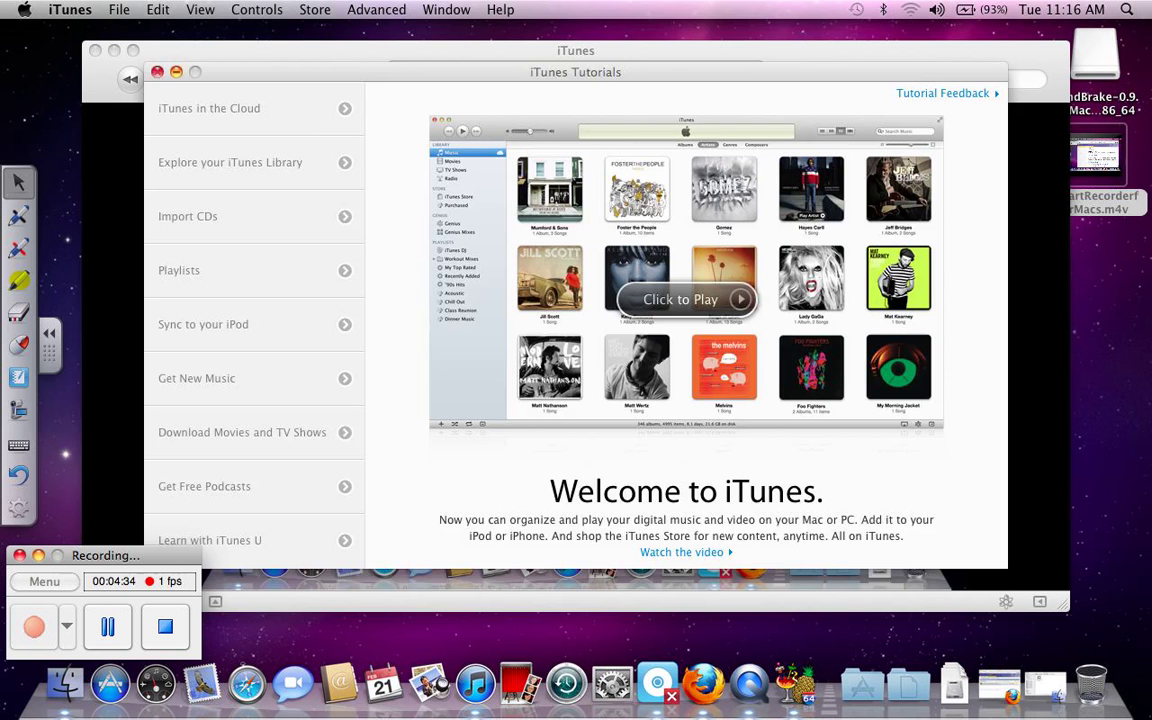
key("super+w")
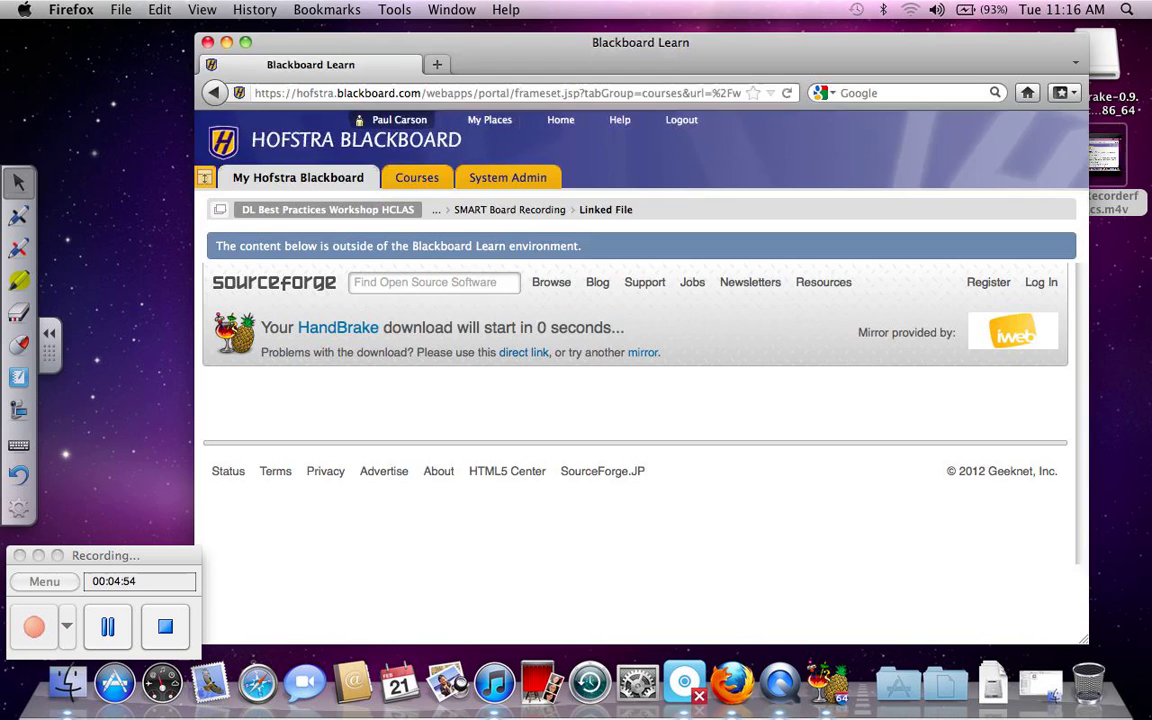
Step: Search Google for 'youtube' in a new Firefox tab
key("super+t")
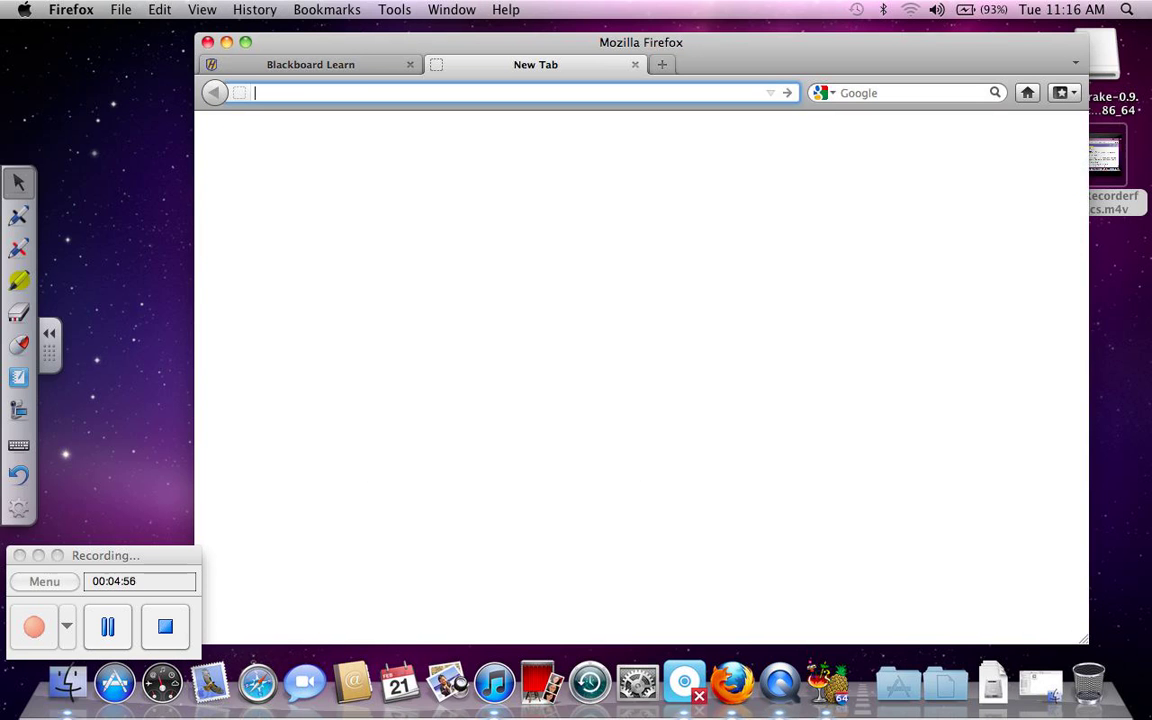
left_click(900, 92)
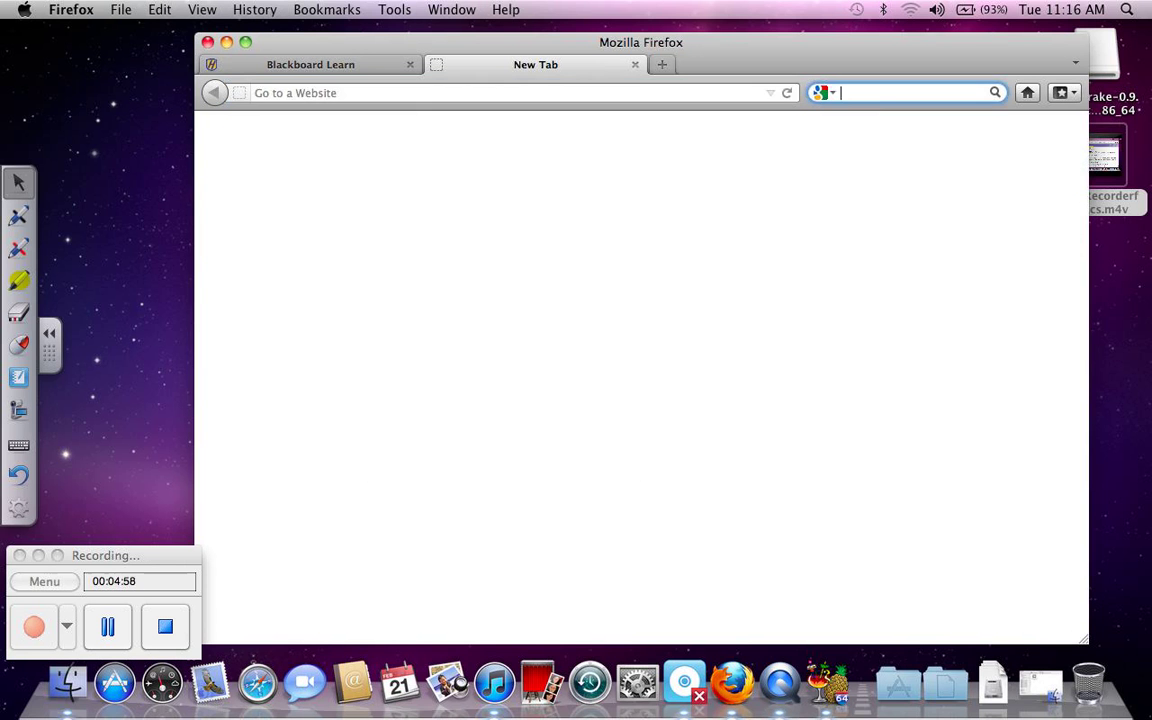
type("you")
key("Down")
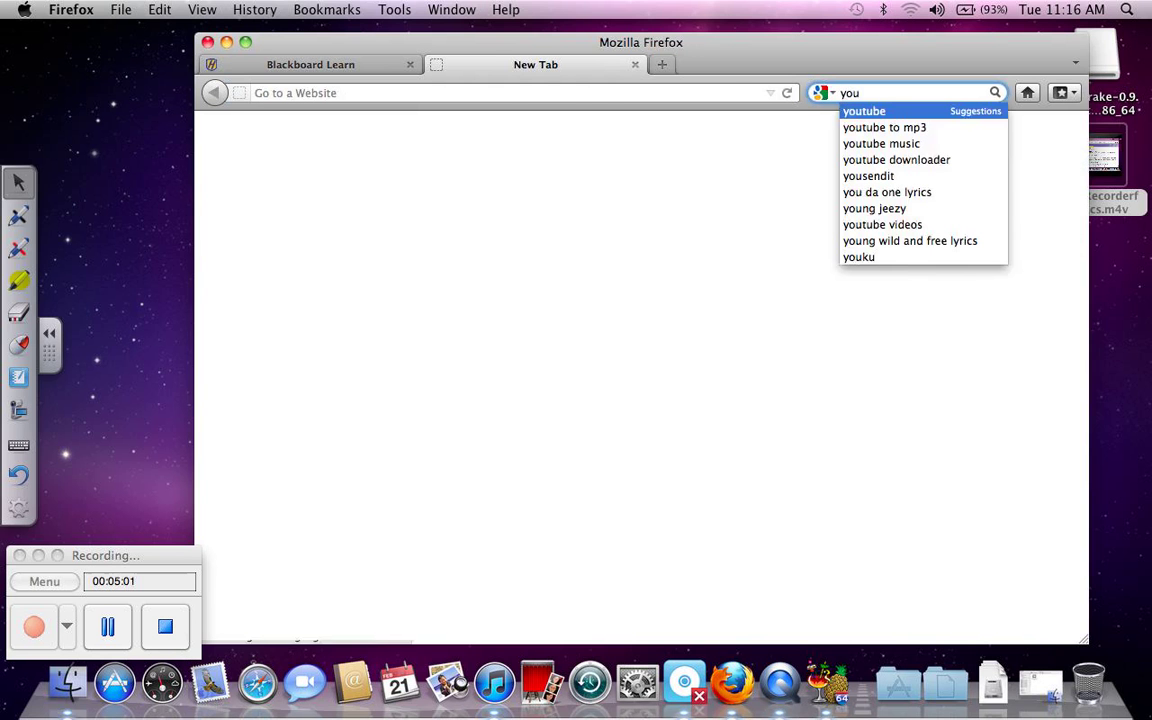
key("Return")
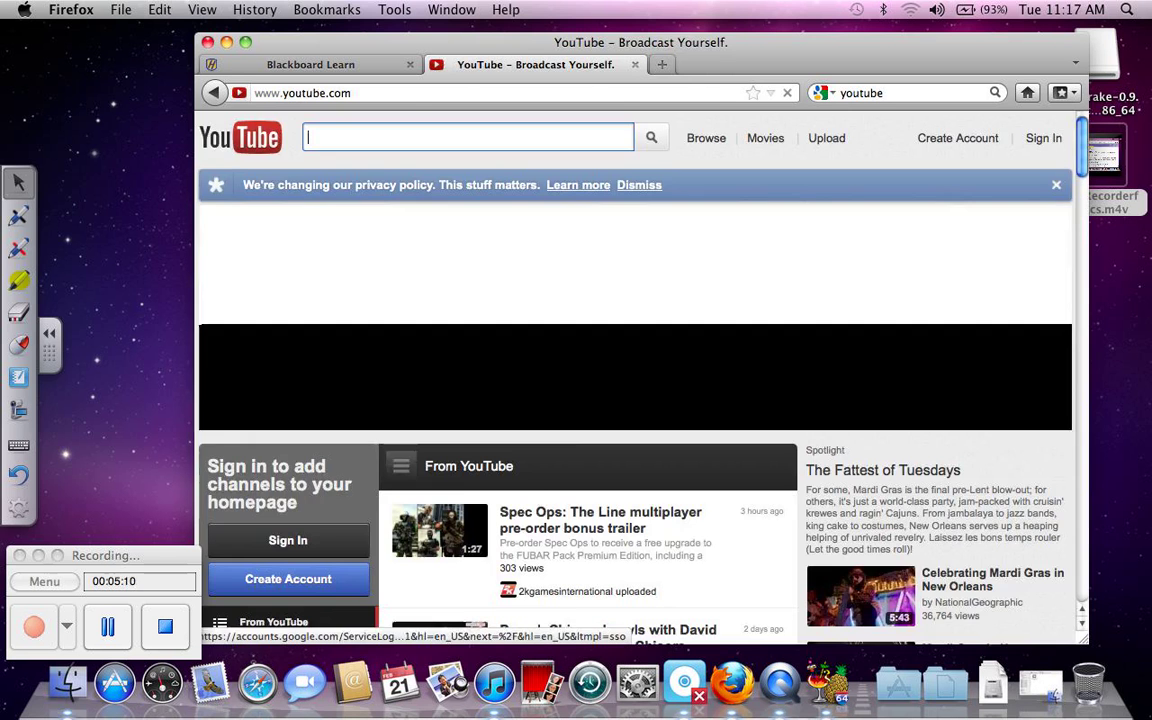
Step: Sign in to YouTube with the account e-mail and password
left_click(1043, 138)
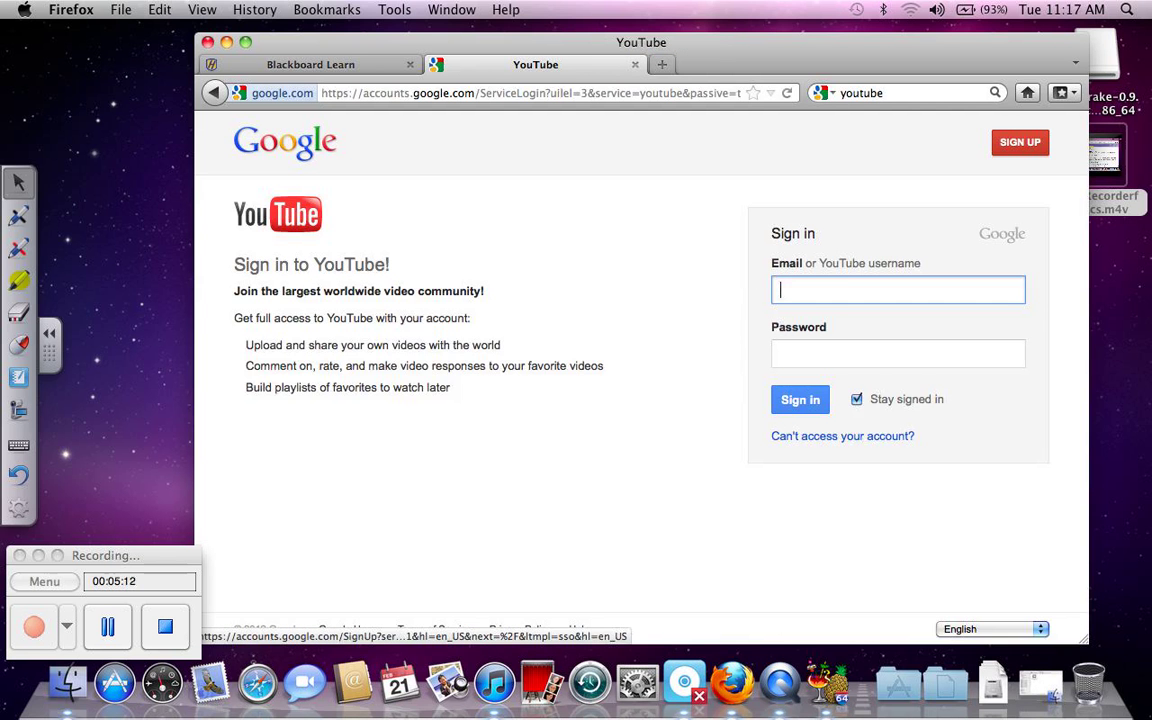
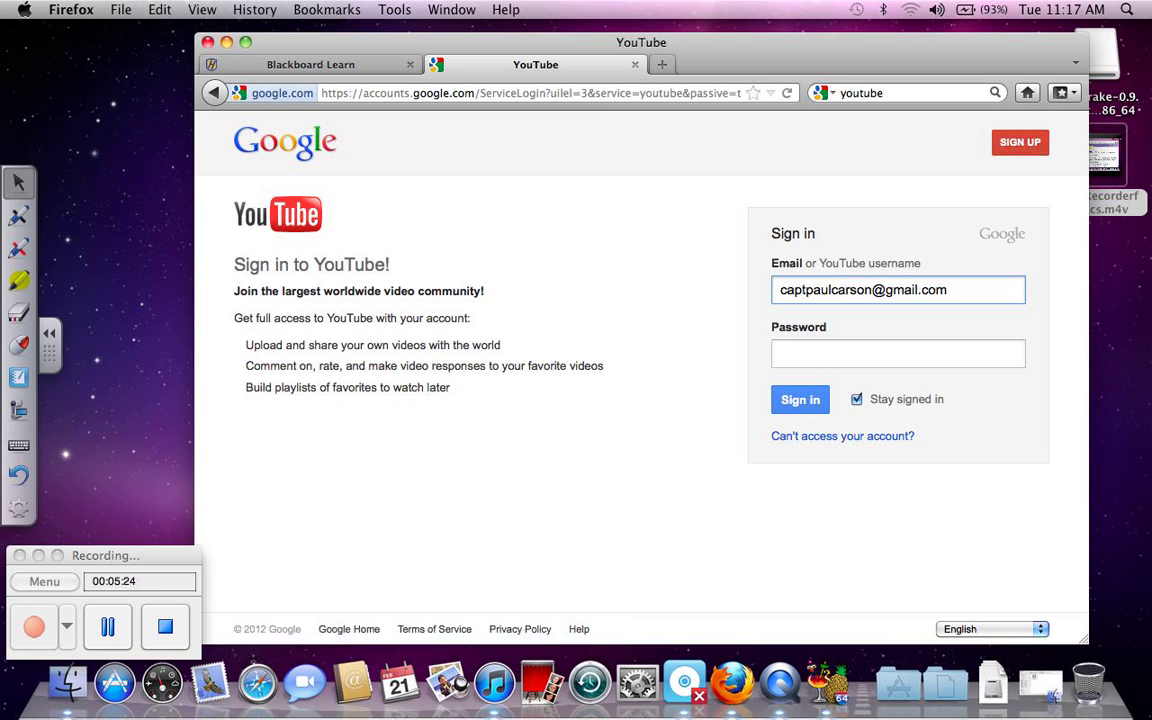
left_click(898, 353)
type("•••••")
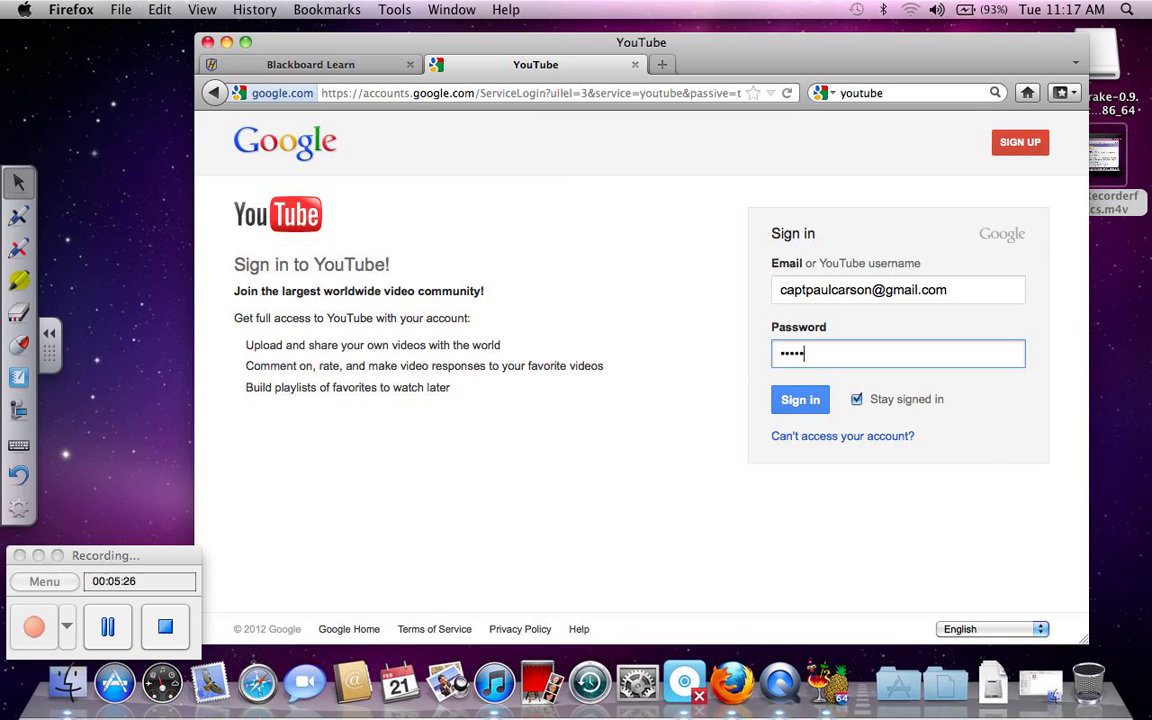
type("••••")
key("Return")
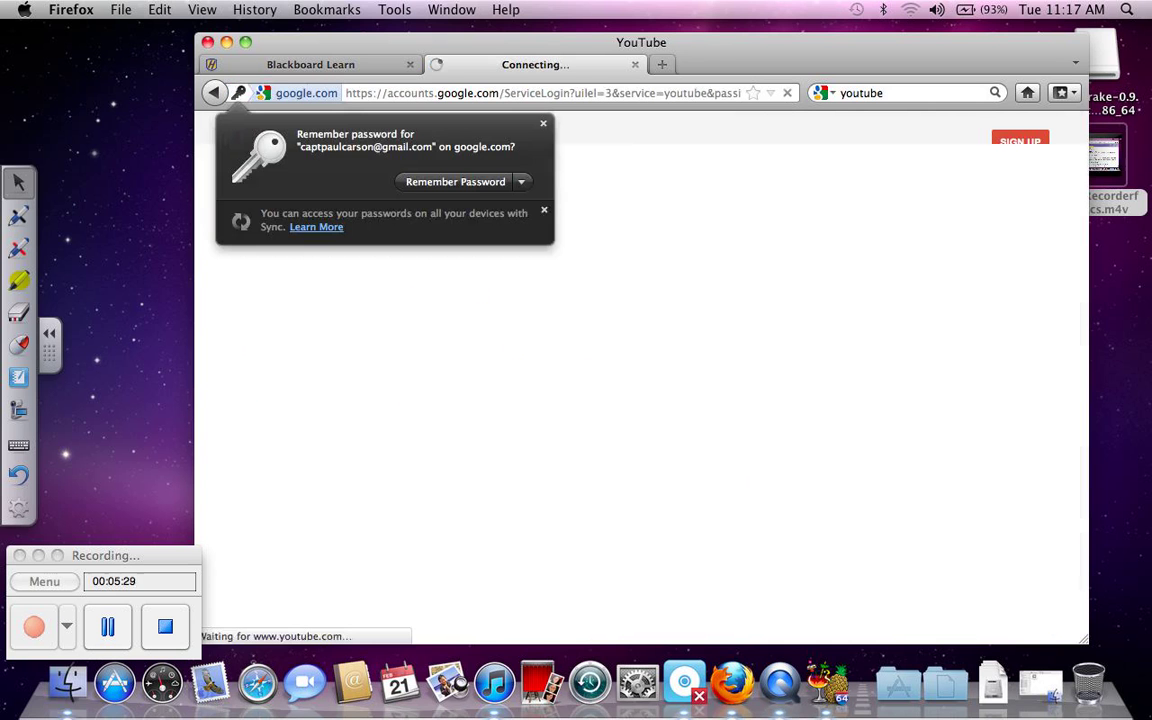
Step: Dismiss the password prompt, go to Video Manager, and upload SmartRecorderforMacs.m4v from the Desktop
left_click(521, 181)
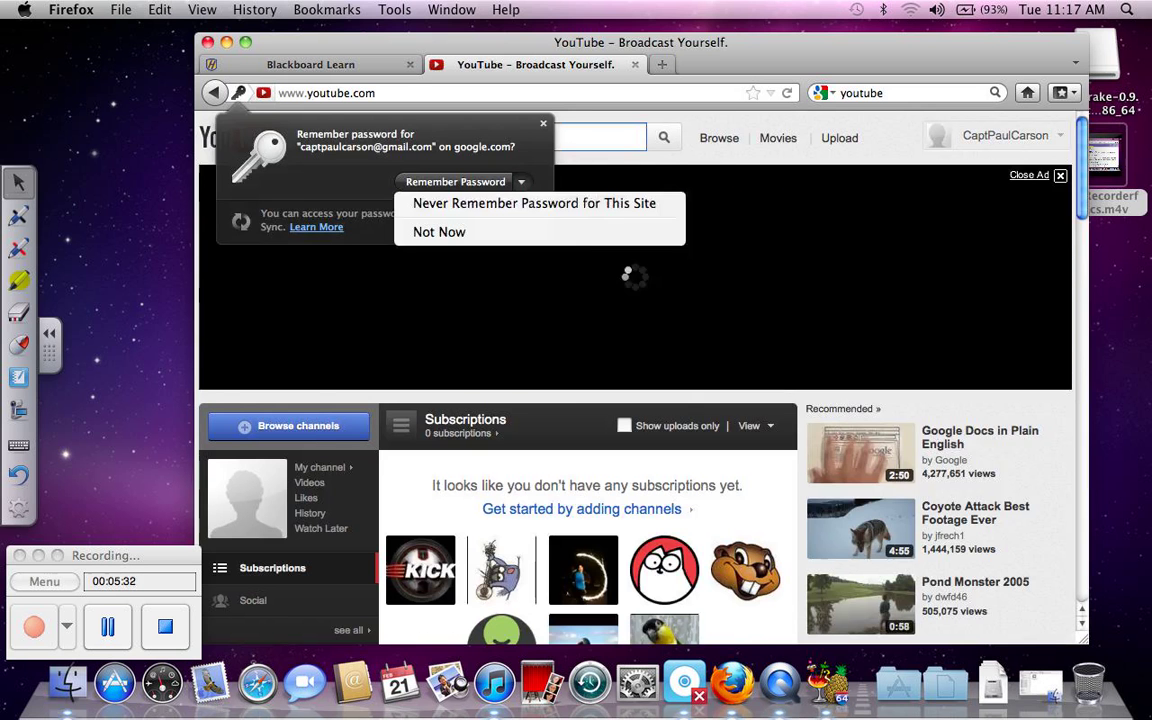
key("Escape")
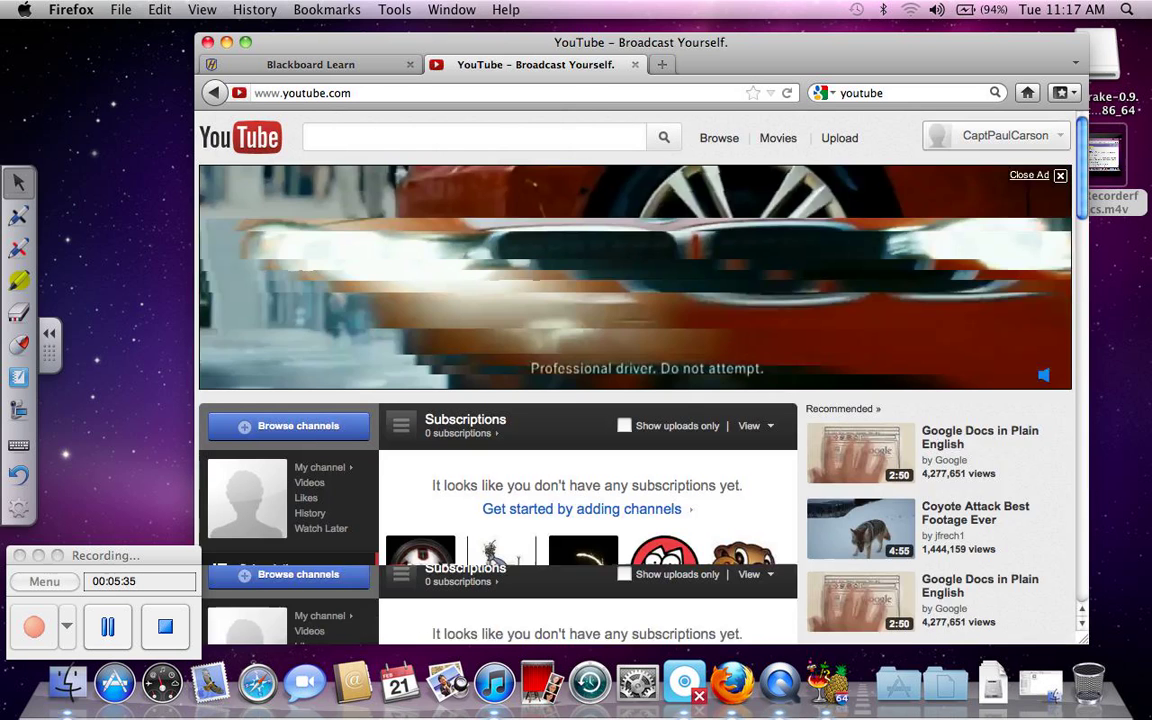
left_click(995, 135)
left_click(967, 200)
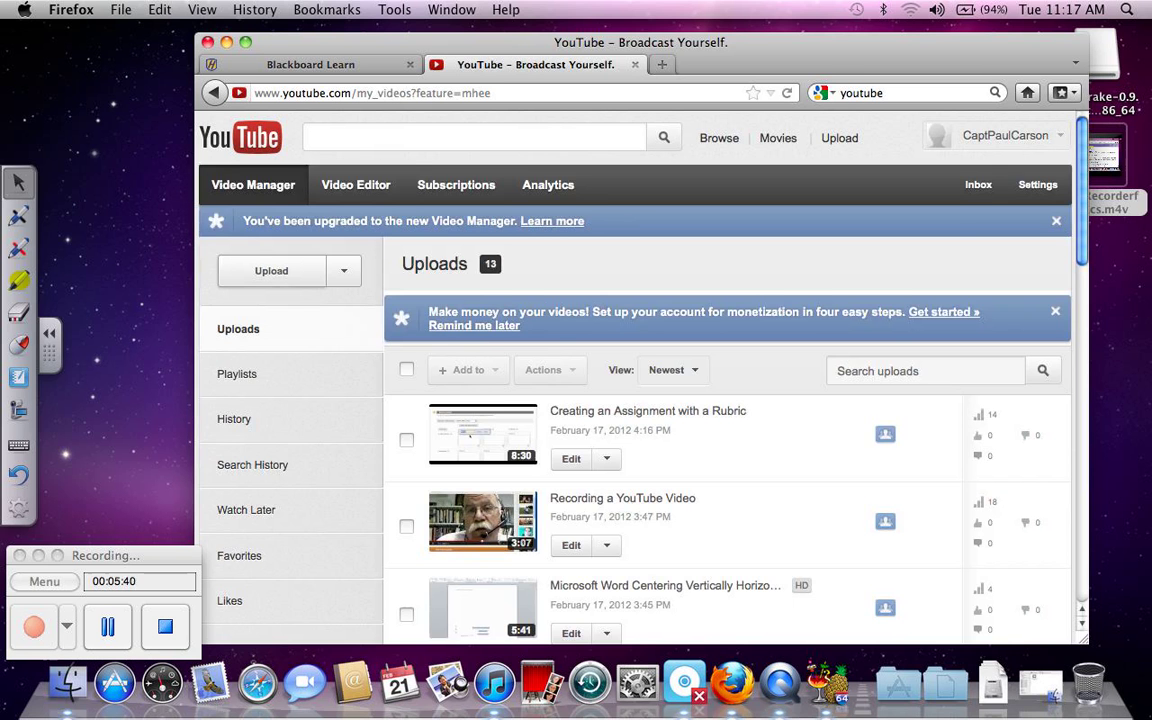
left_click(271, 270)
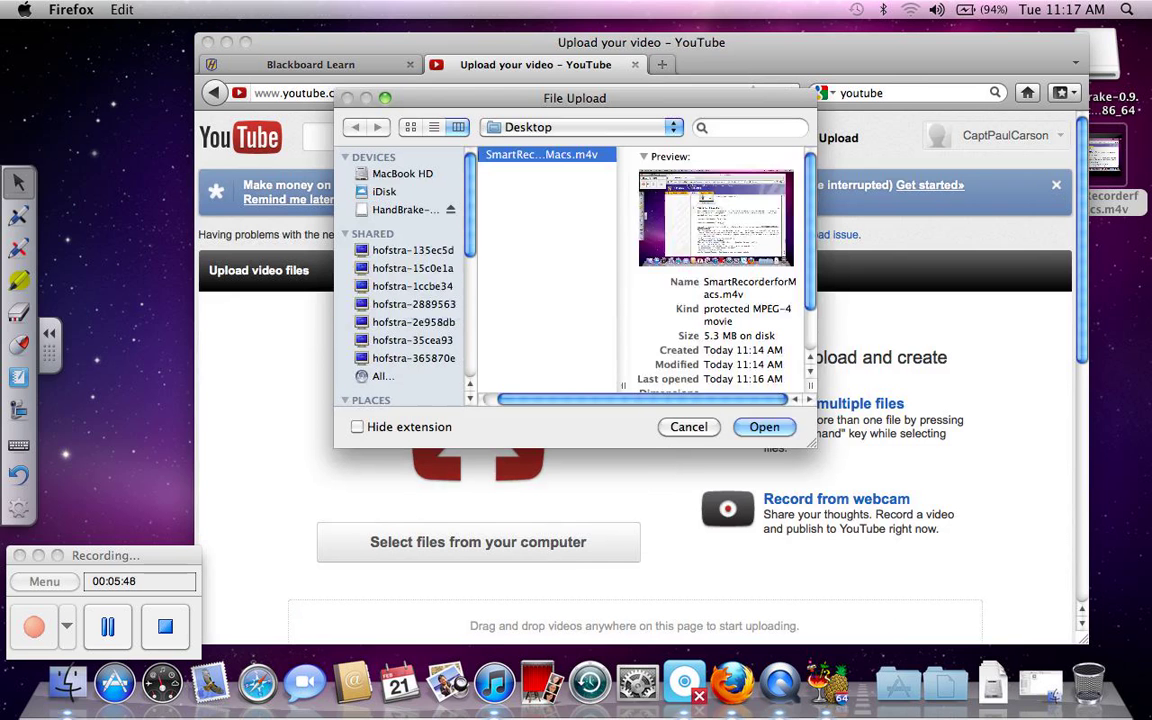
key("Return")
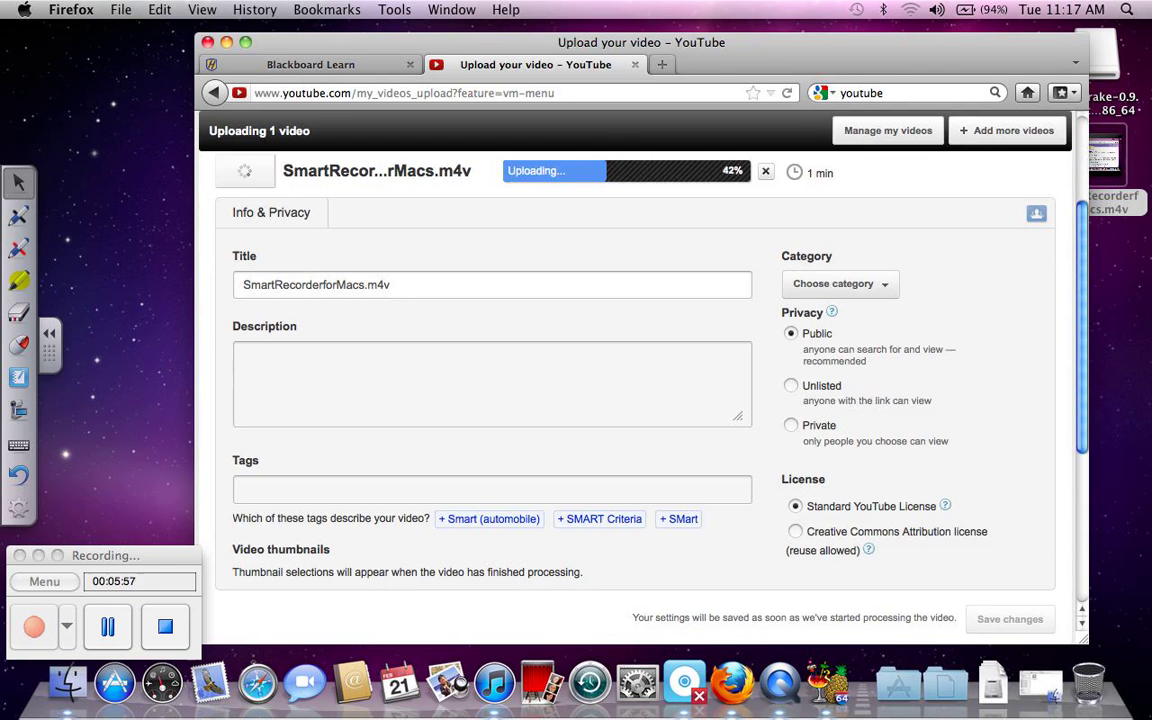
Step: Retitle the video 'Smart Recorder for Macs' and describe it as 'How to activate the Smart Recorder on a mac'
left_click(273, 285)
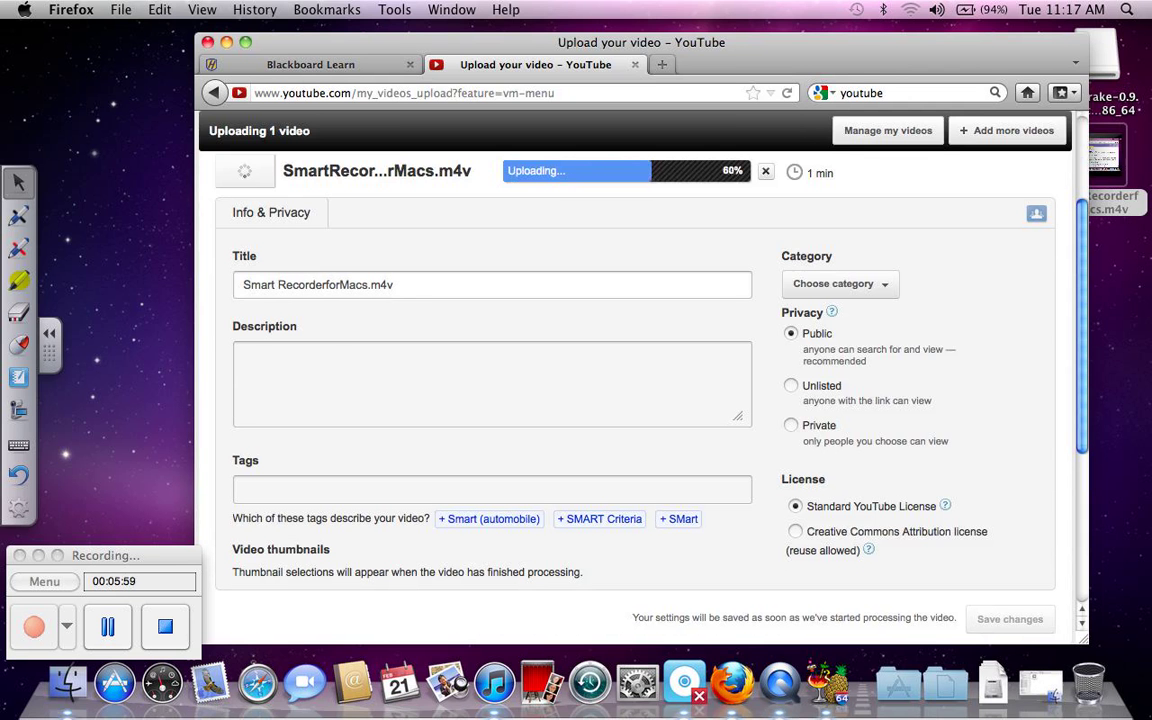
left_click(328, 285)
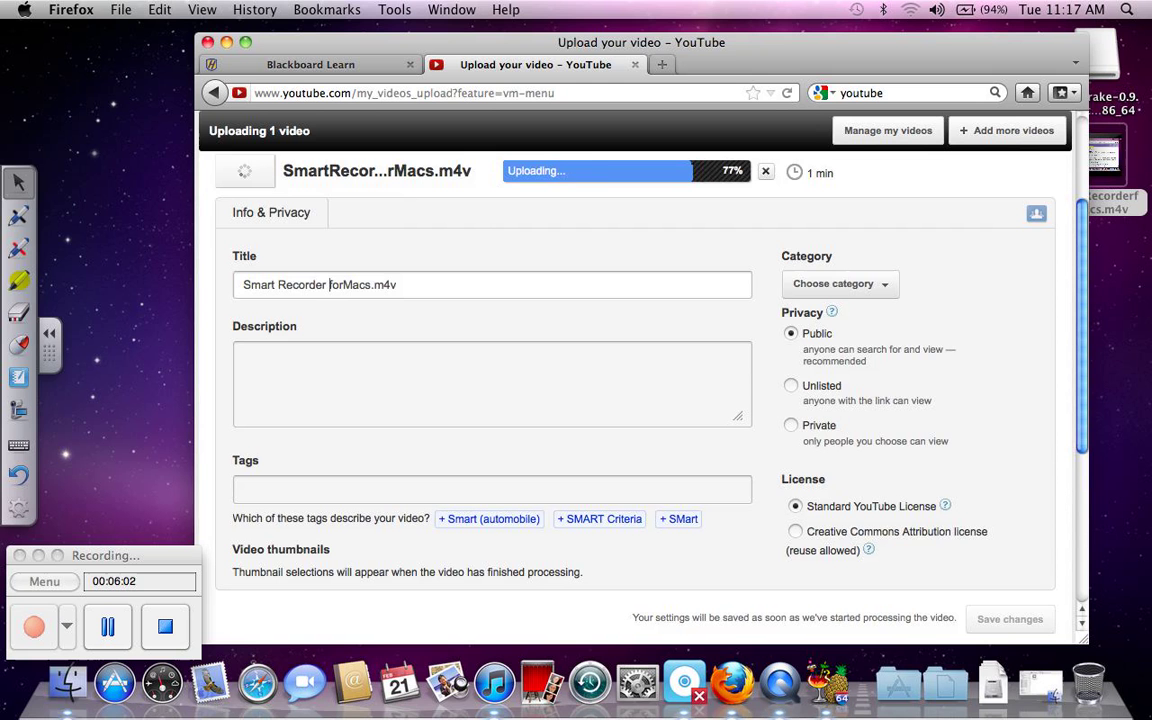
left_click(341, 285)
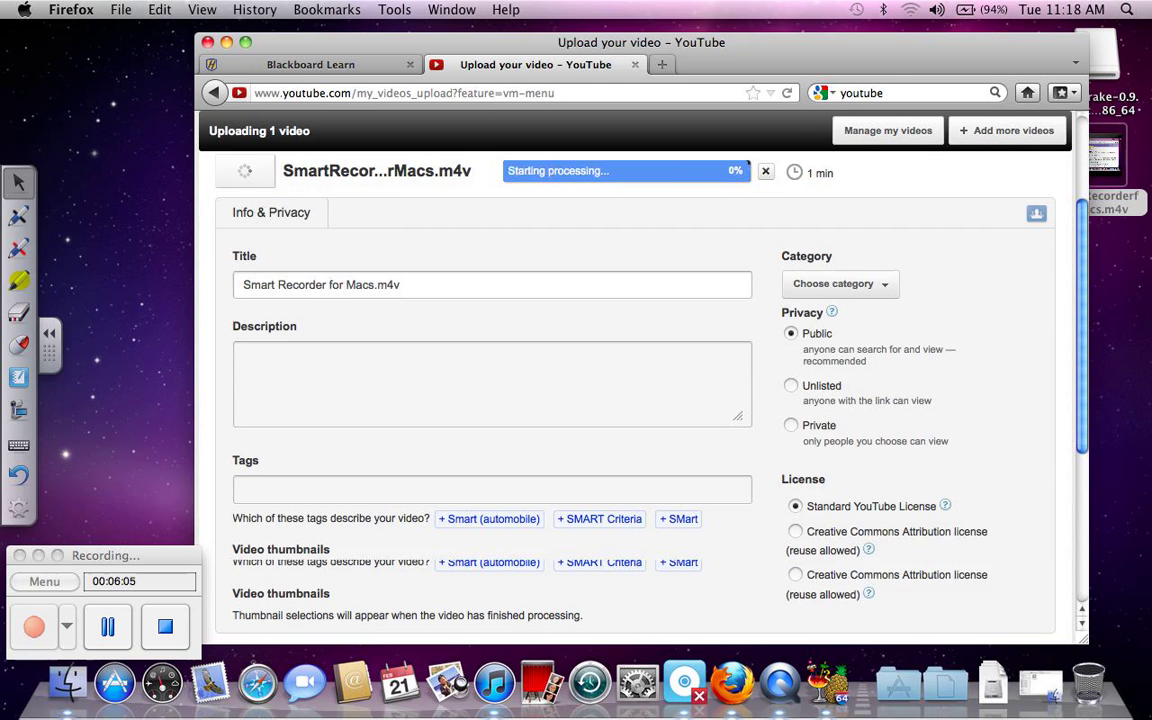
key("BackSpace")
key("BackSpace")
key("BackSpace")
key("BackSpace")
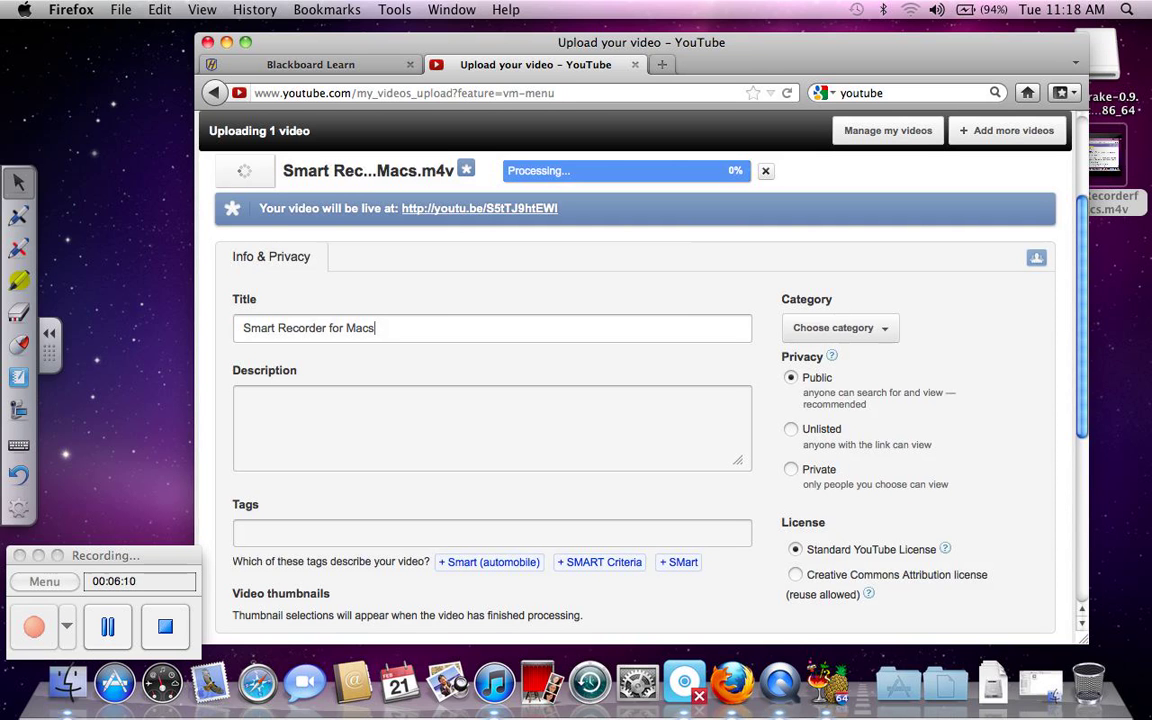
key("Tab")
type("H")
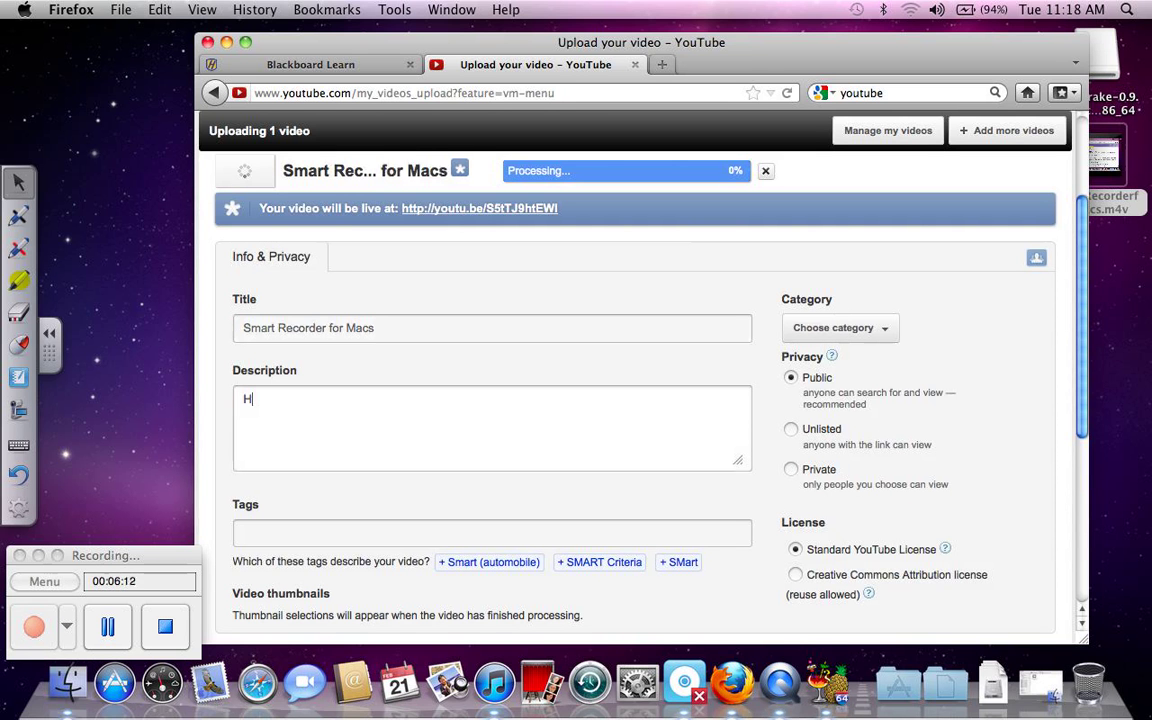
type("ow to activate the Smart")
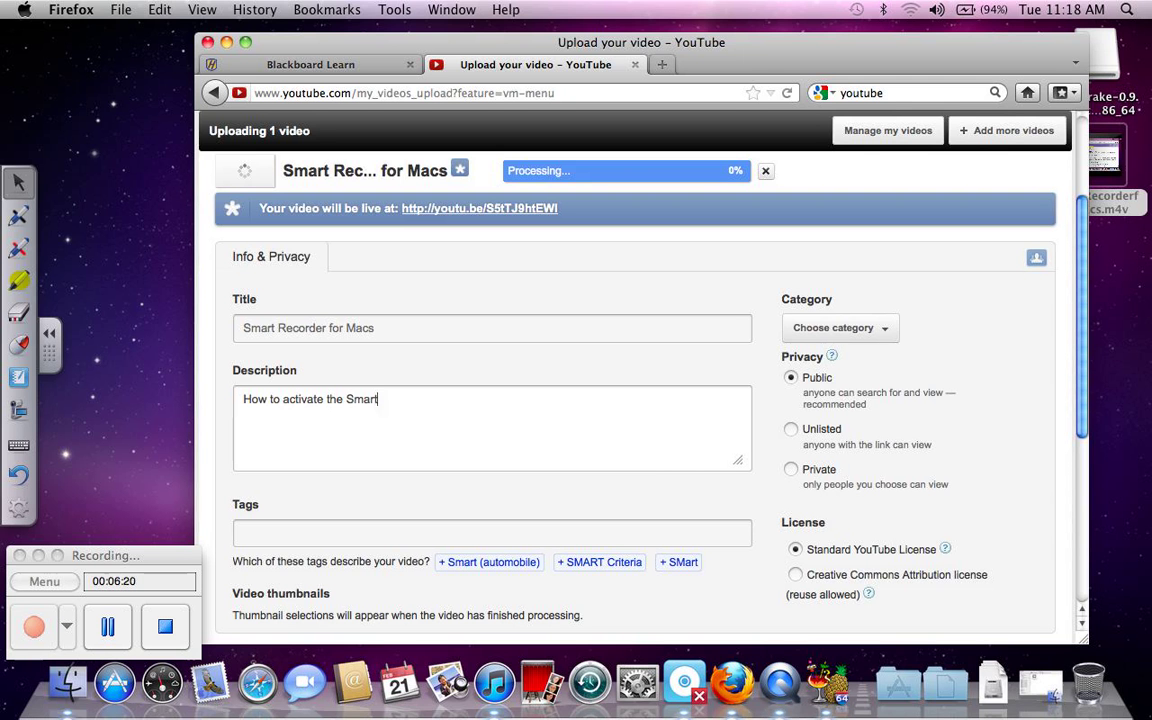
type(" Recorder on a mac")
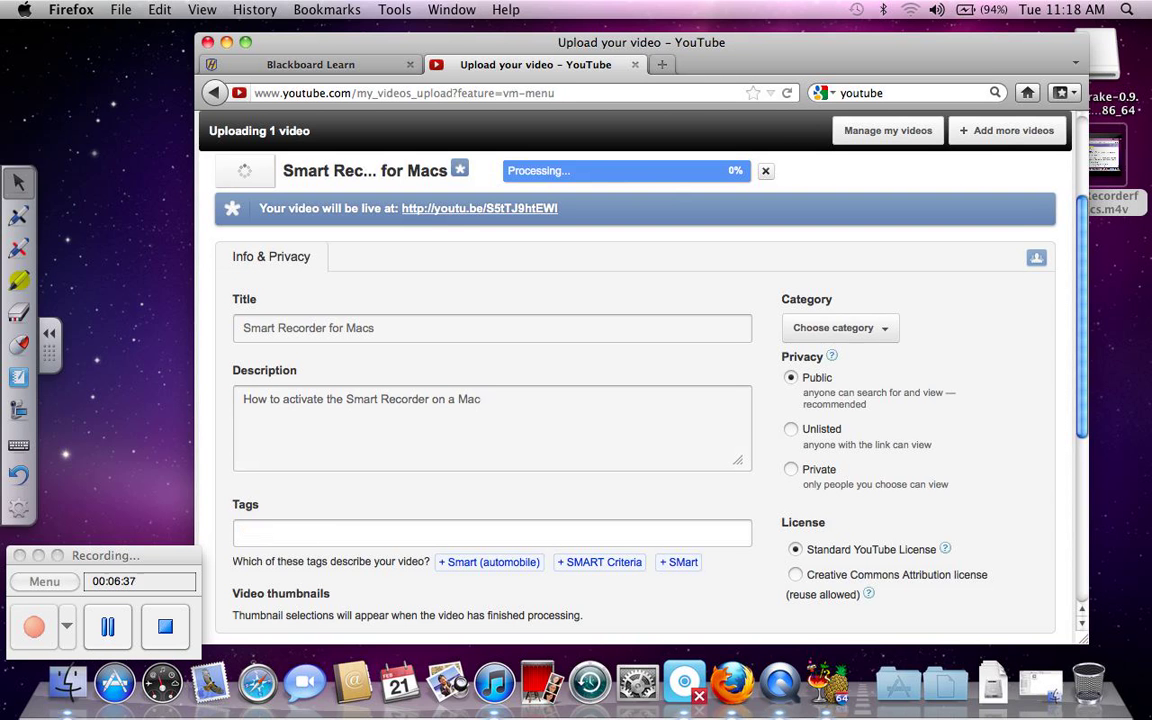
Step: Enter tags Smart Recorder, Blackboard, Hofstra, Tutorial, add the suggested University tag, then College
left_click(300, 533)
type("Smart Recorder")
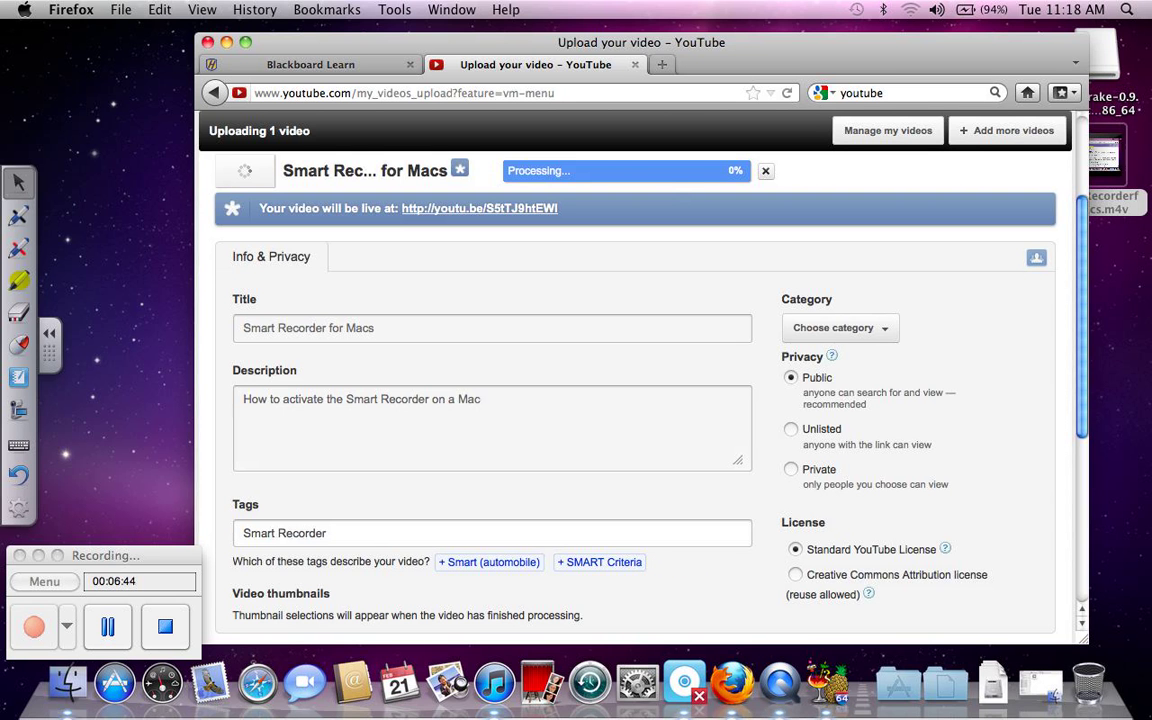
type(", B")
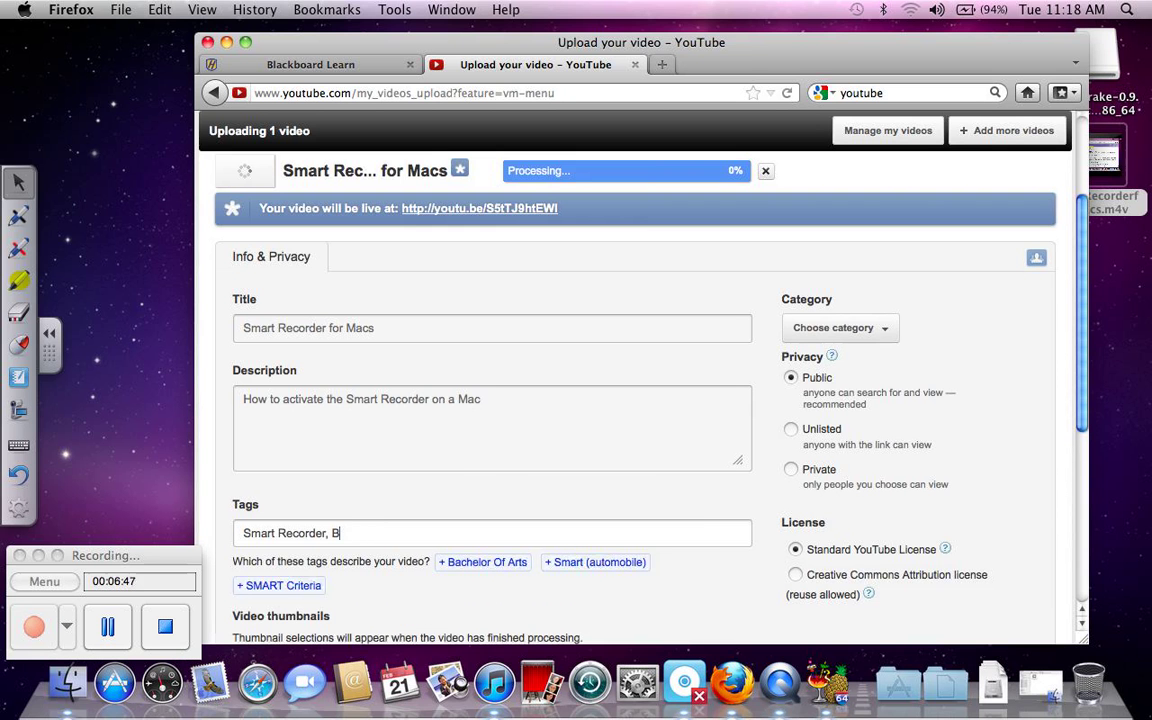
type("lackbo")
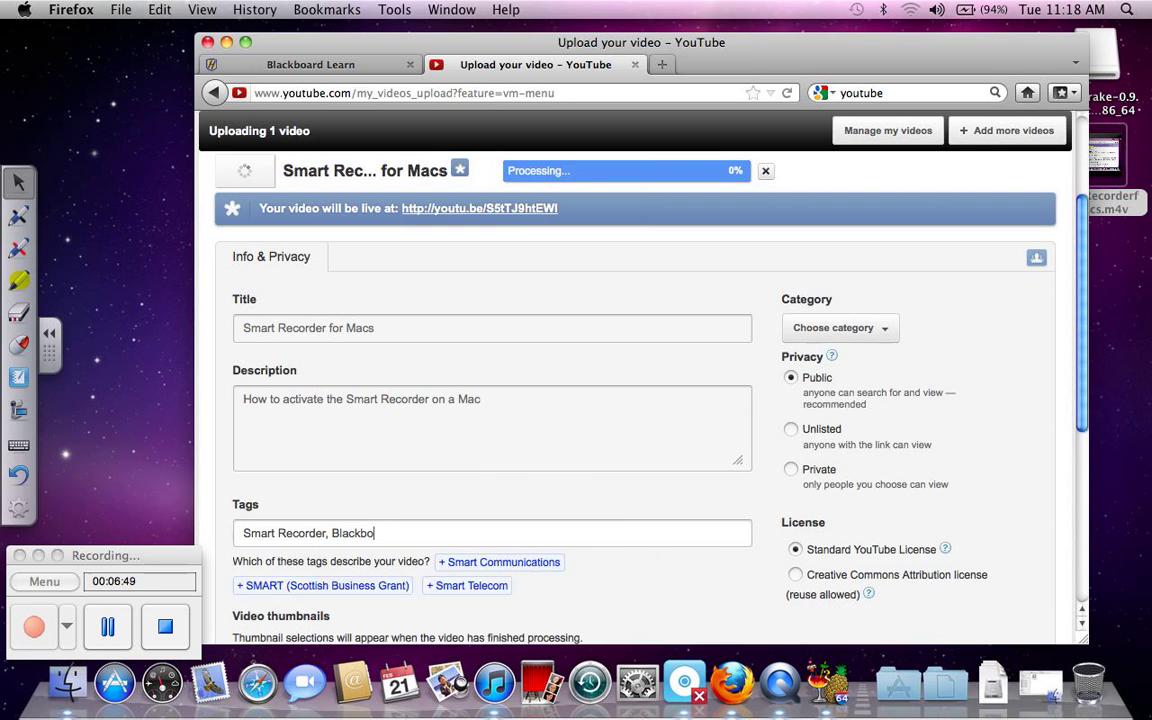
type("ard, H")
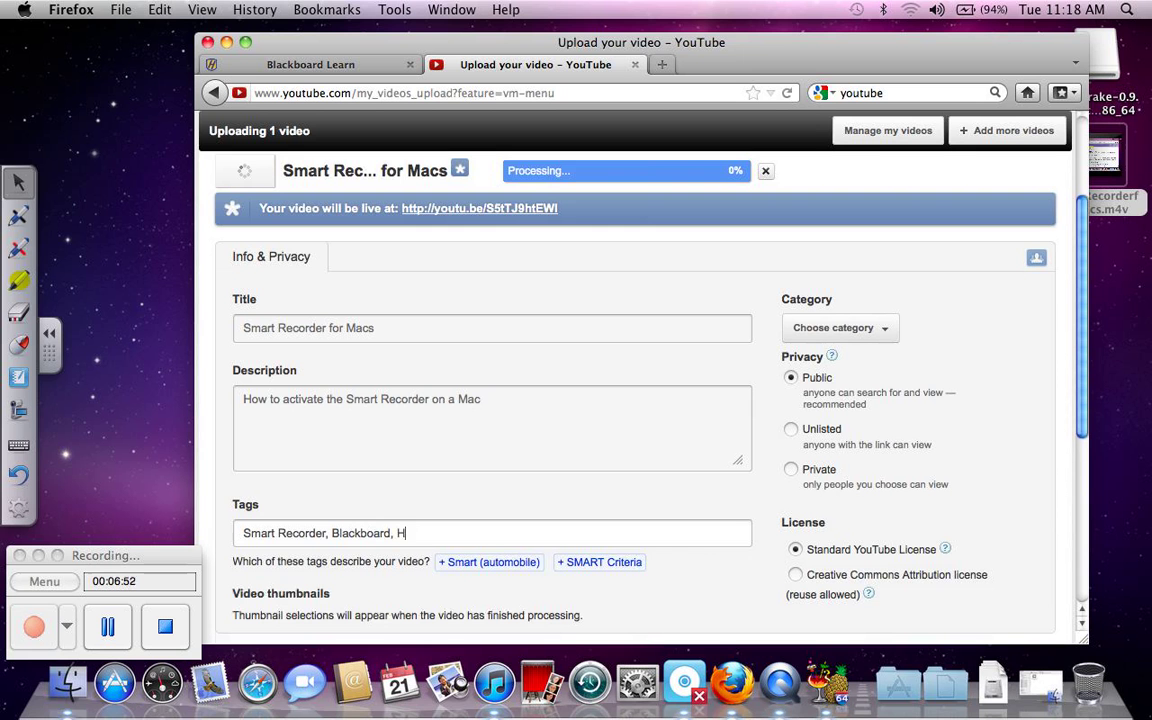
type("ofstra")
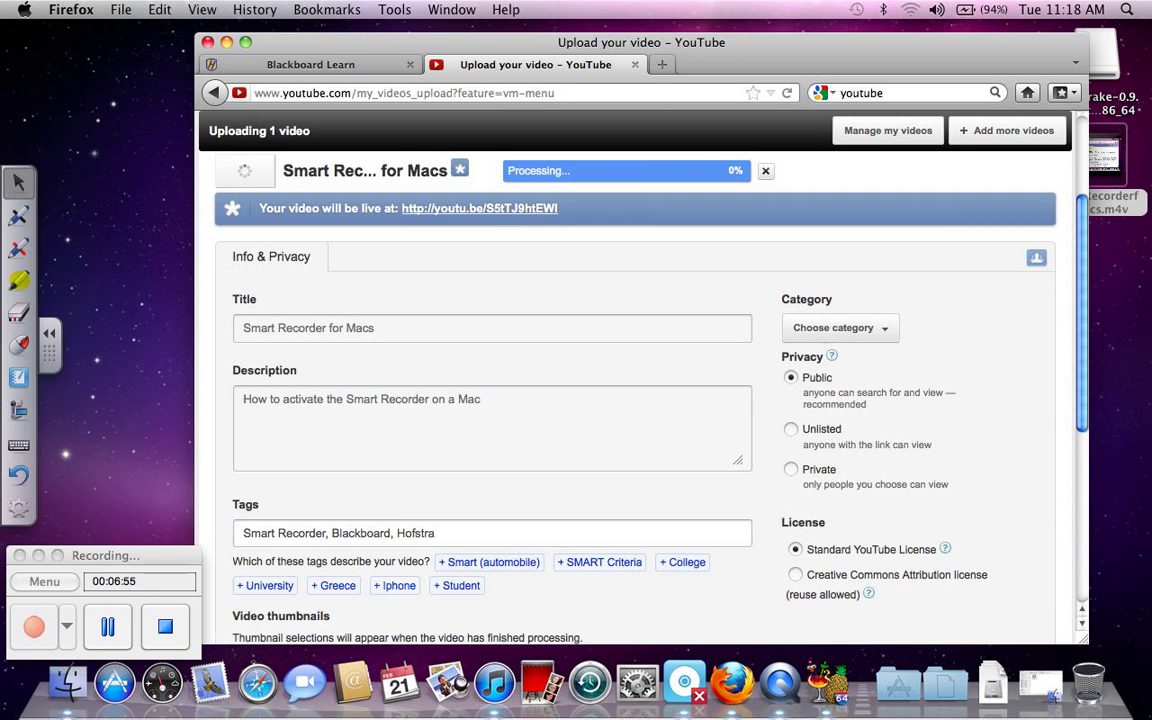
type(", Tutorial")
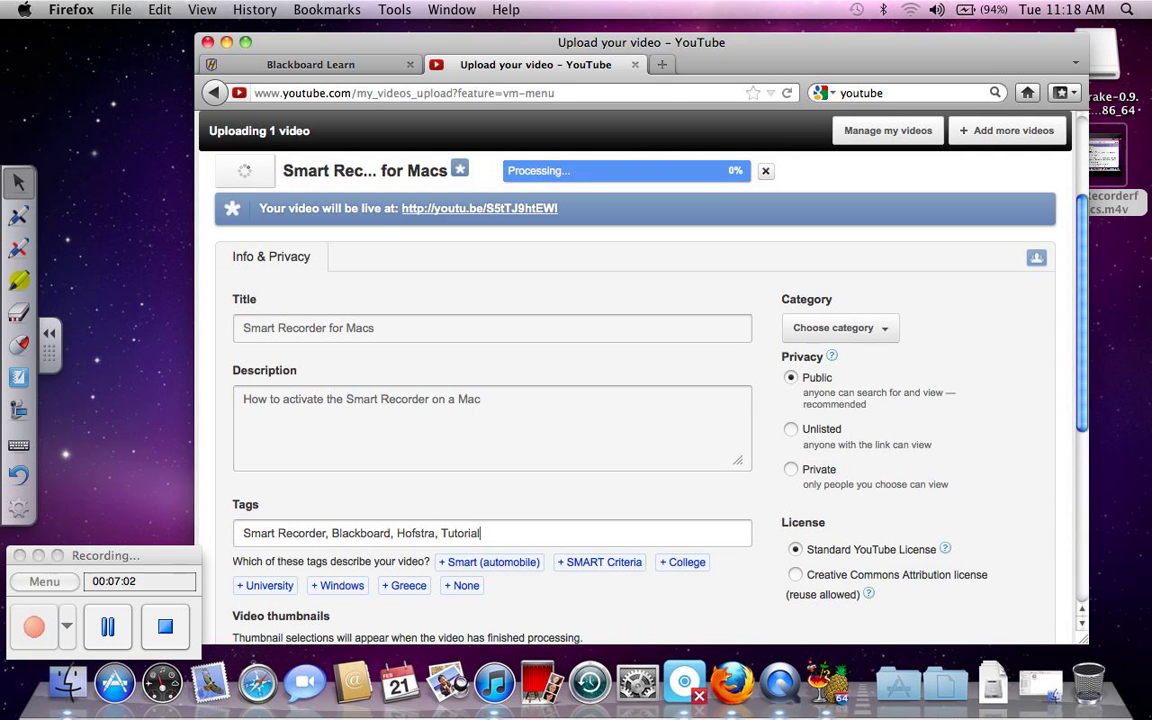
type(",")
left_click(263, 585)
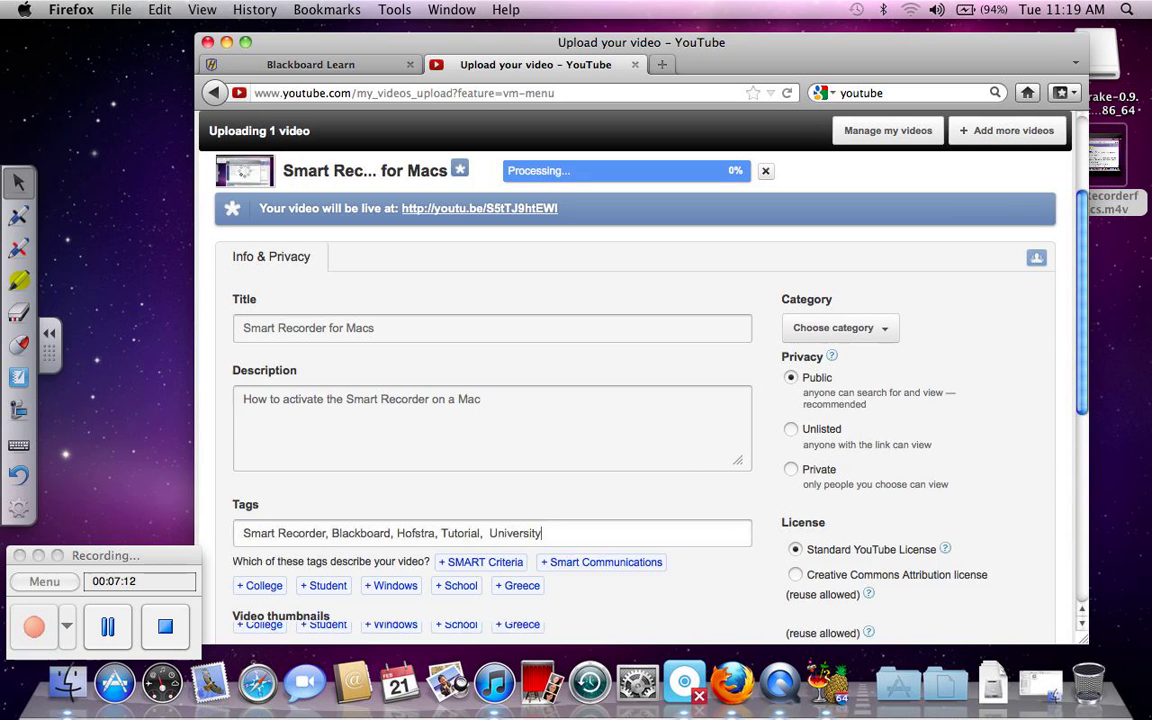
type(", College")
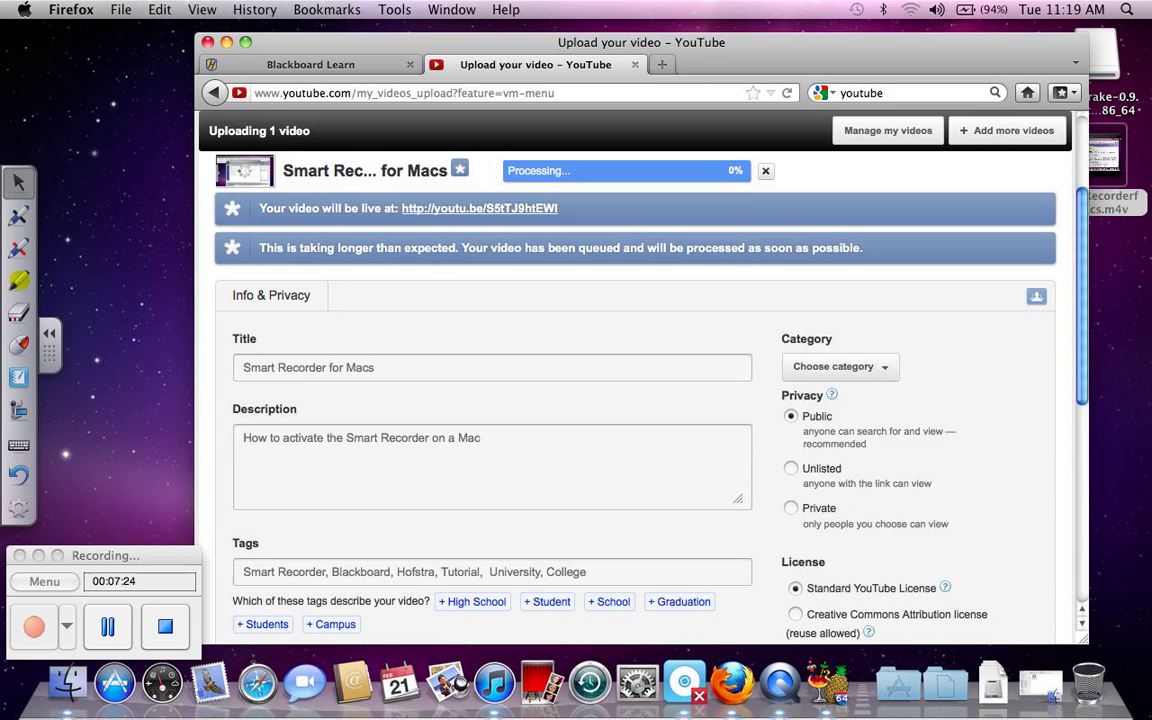
Step: Select the video's youtu.be share link, pause the 3:09 preview, and return to Blackboard Learn
left_click(165, 626)
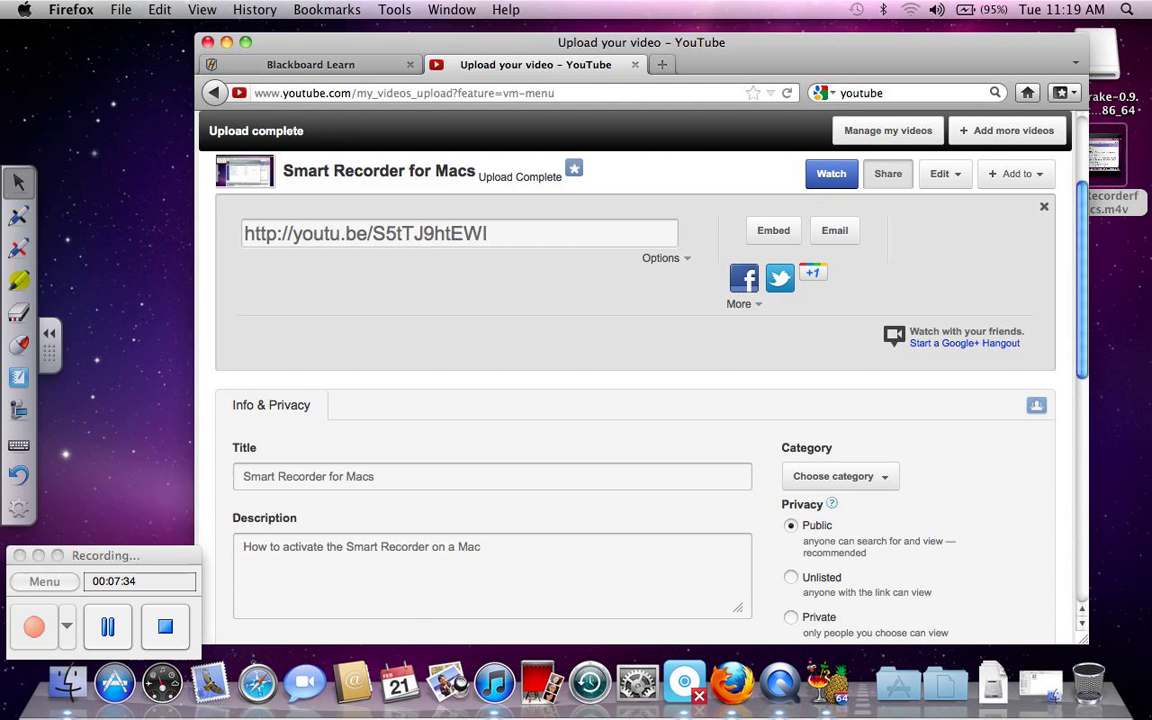
left_click(488, 233)
left_click_drag(488, 233, 244, 233)
key("super+c")
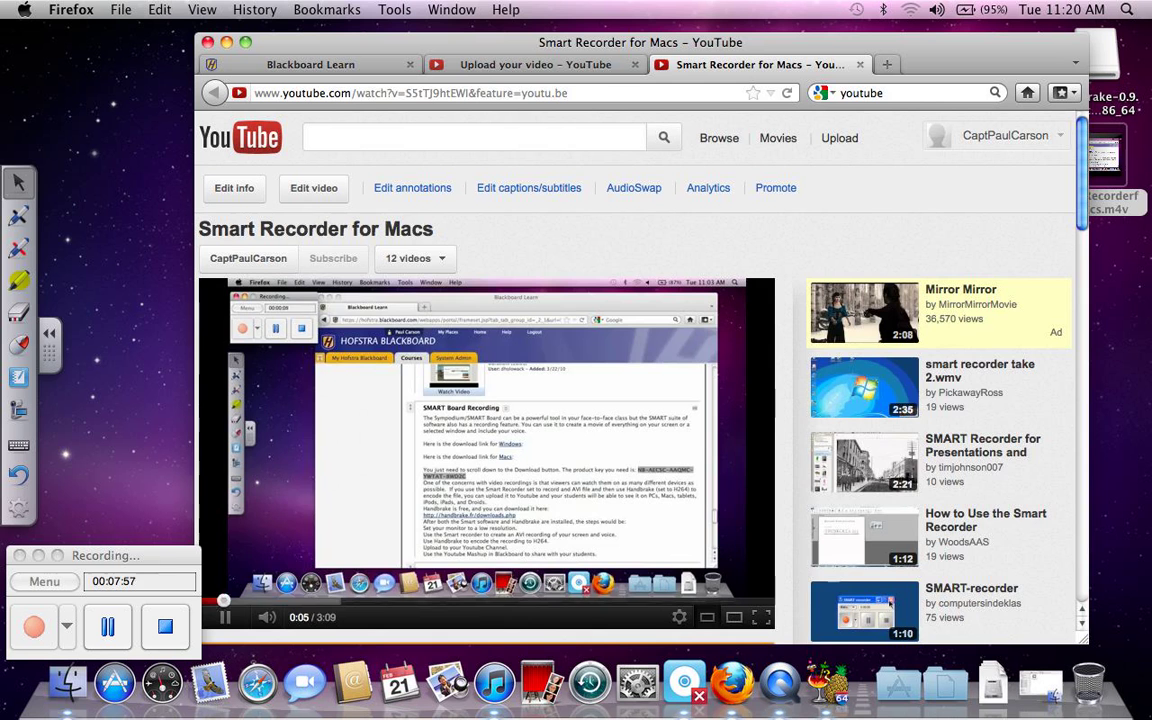
key("space")
left_click(380, 65)
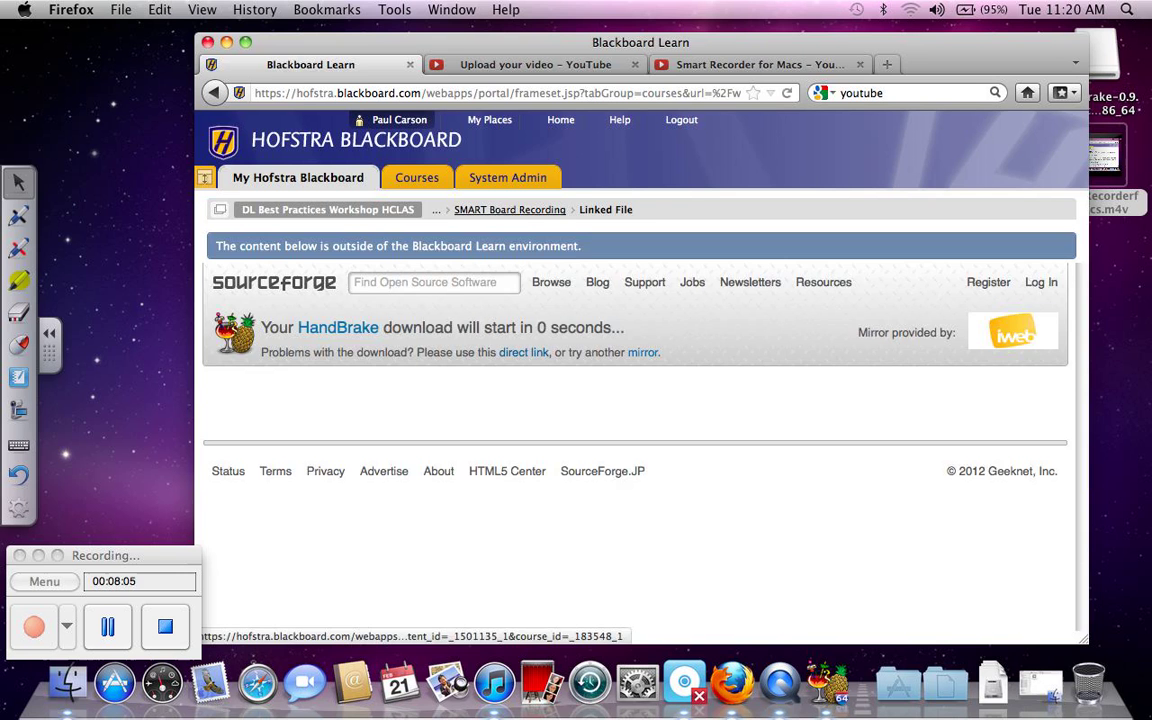
Step: Go back to Module 2: Media/Communication Tools and scroll down to the SMART Board Recording item
left_click(510, 209)
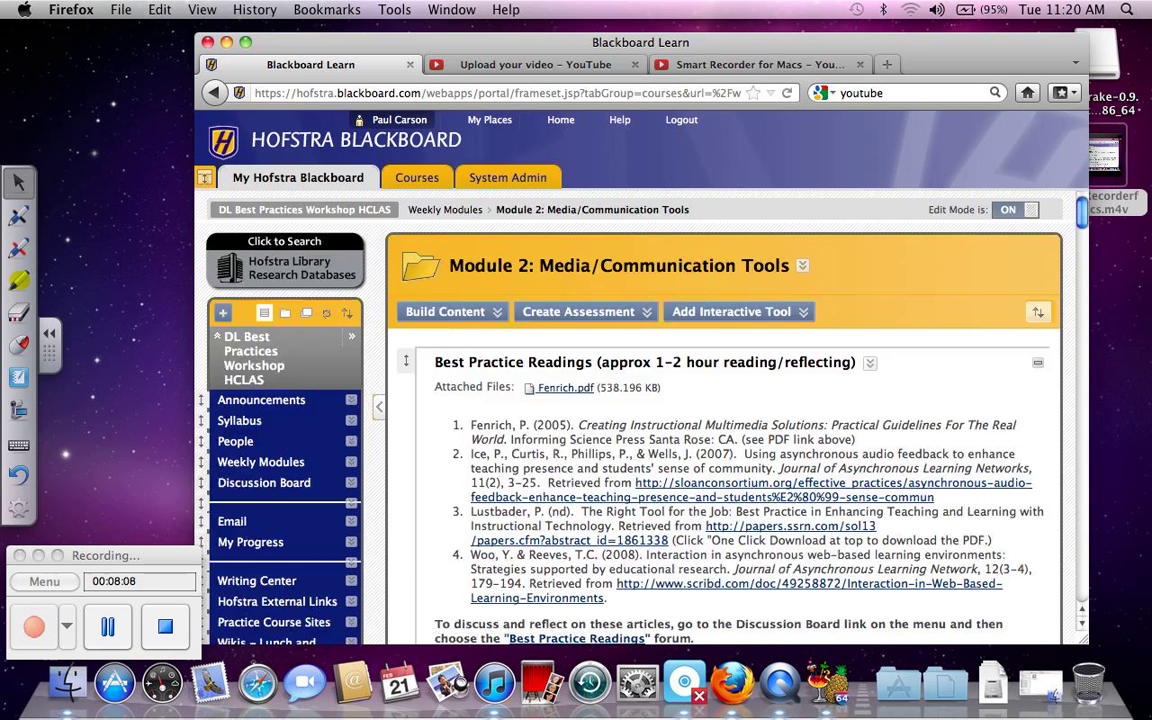
scroll(724, 560, "down", 3)
scroll(724, 420, "down", 5)
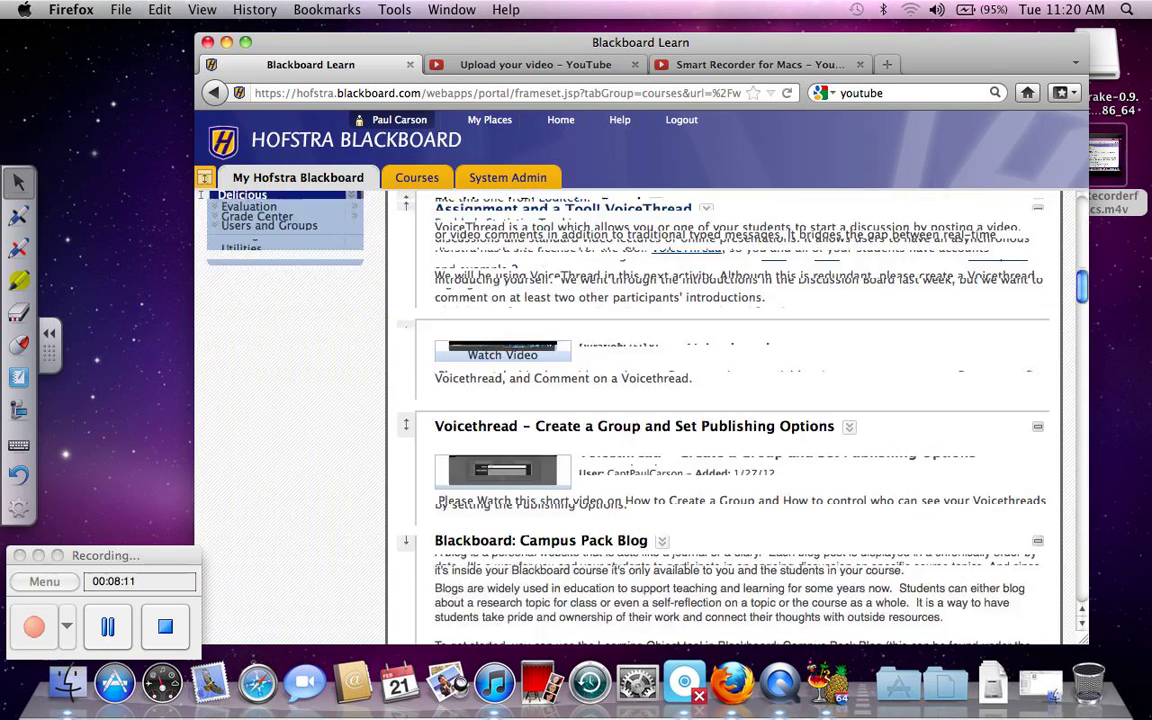
scroll(724, 420, "down", 3)
scroll(724, 420, "down", 5)
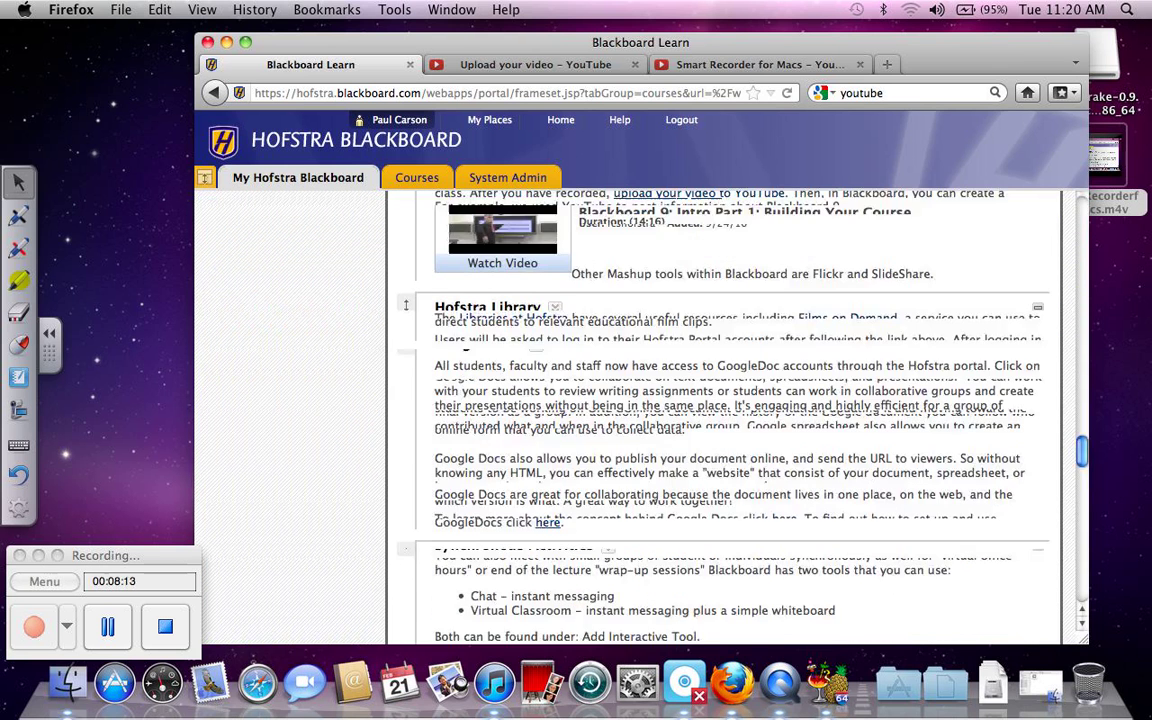
scroll(724, 420, "down", 4)
scroll(724, 420, "down", 5)
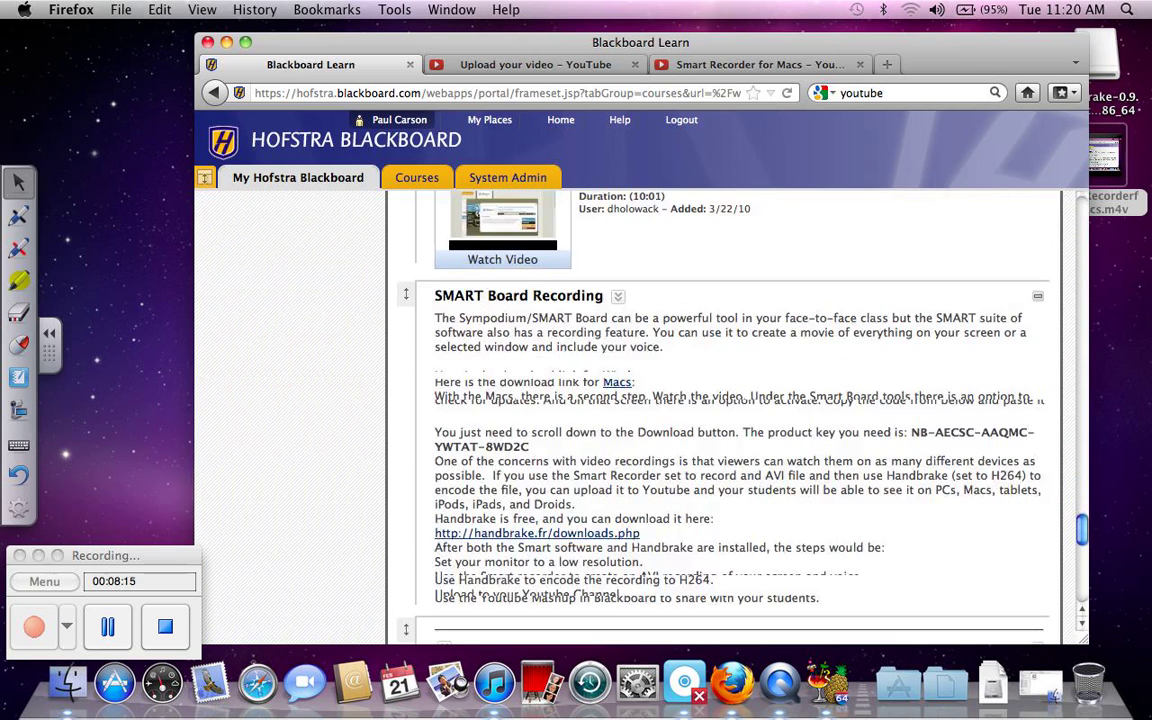
scroll(724, 420, "down", 1)
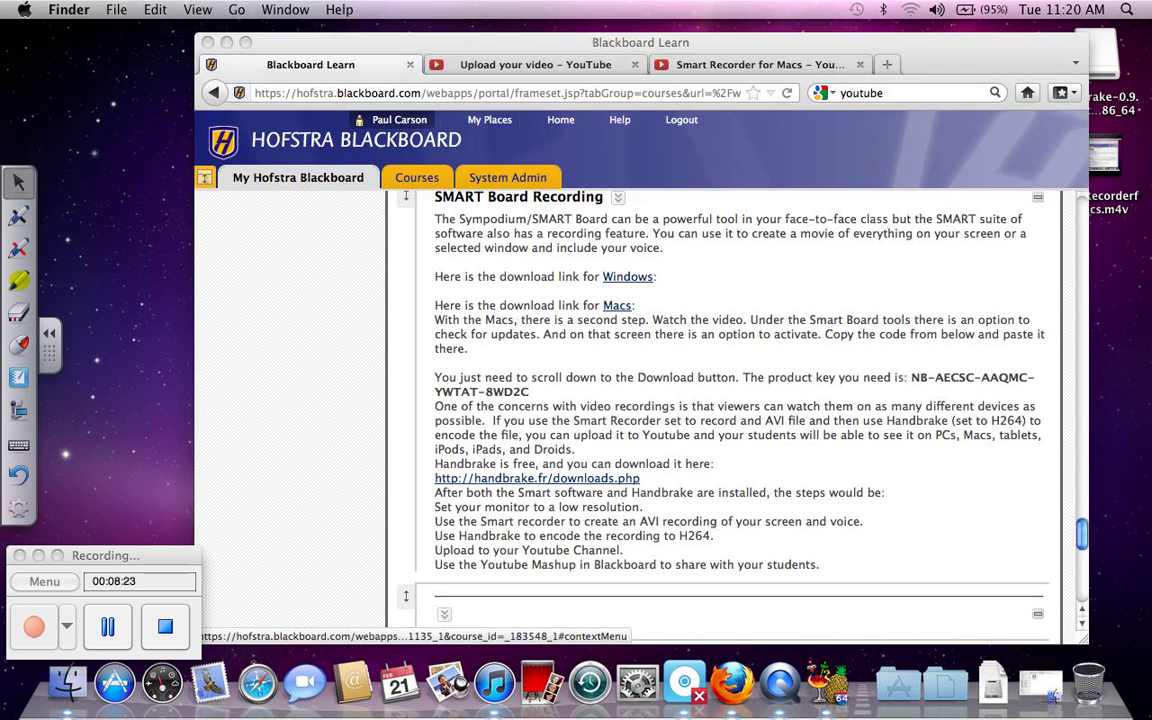
left_click(618, 197)
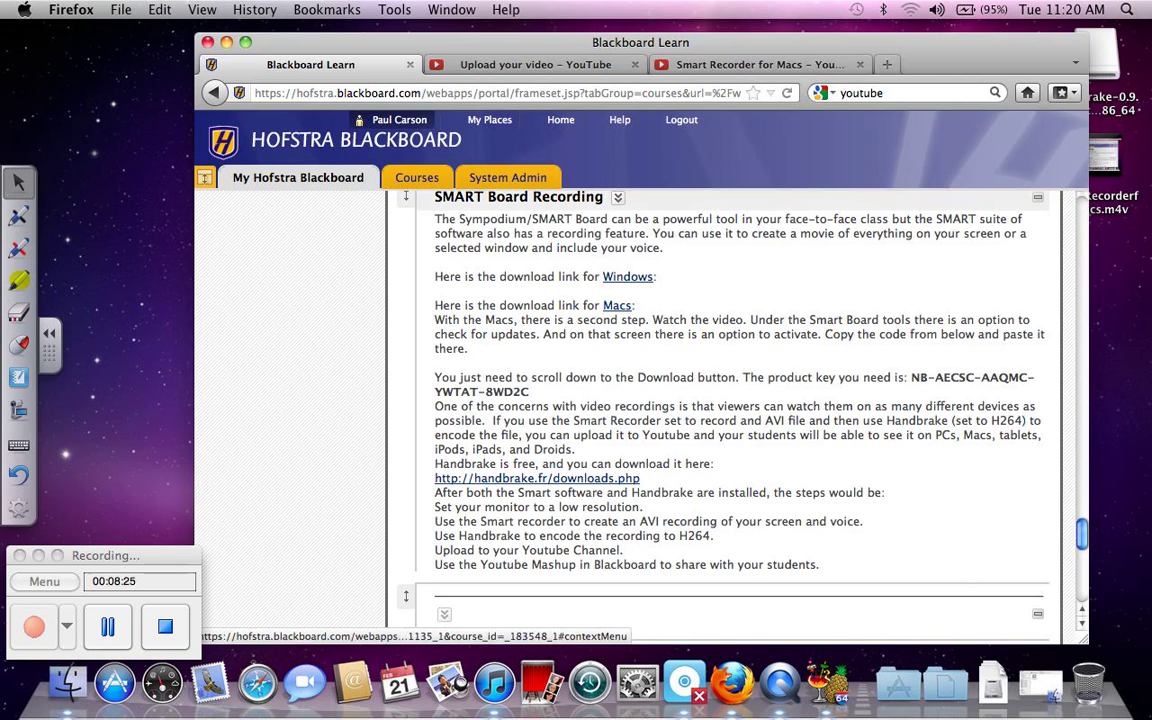
Step: Edit the SMART Board Recording item and select the phrase 'Watch the video' in its text
left_click(618, 197)
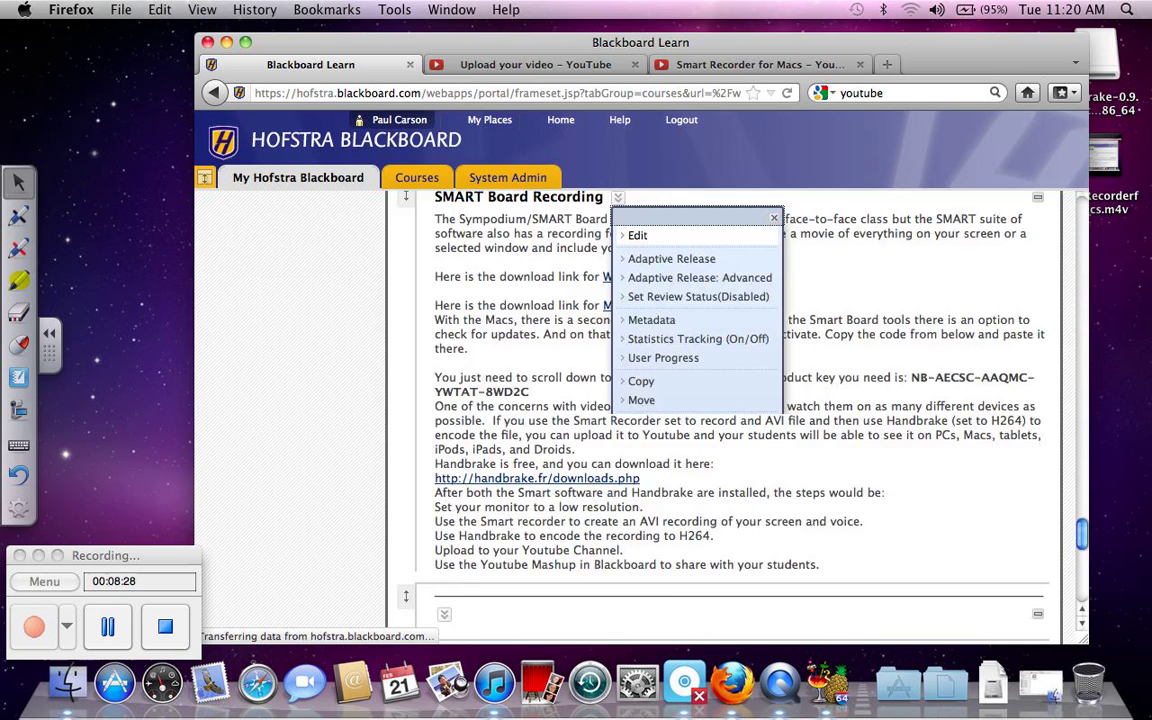
left_click(637, 235)
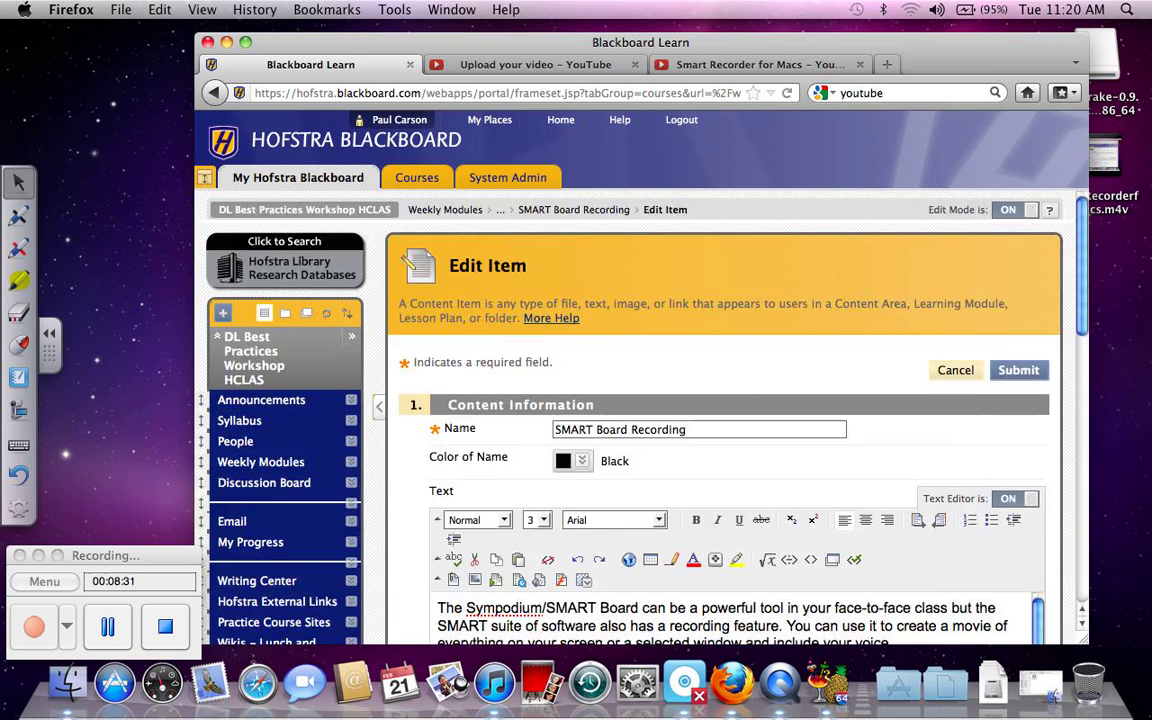
scroll(640, 420, "down", 3)
scroll(720, 420, "down", 4)
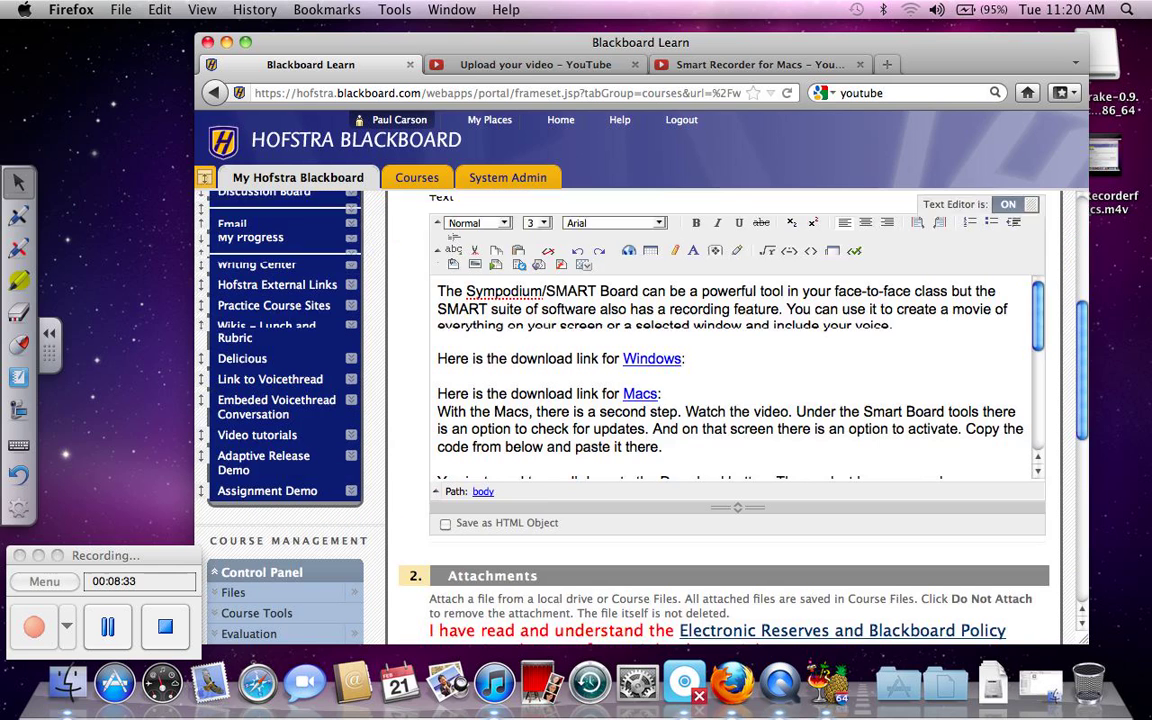
left_click(790, 411)
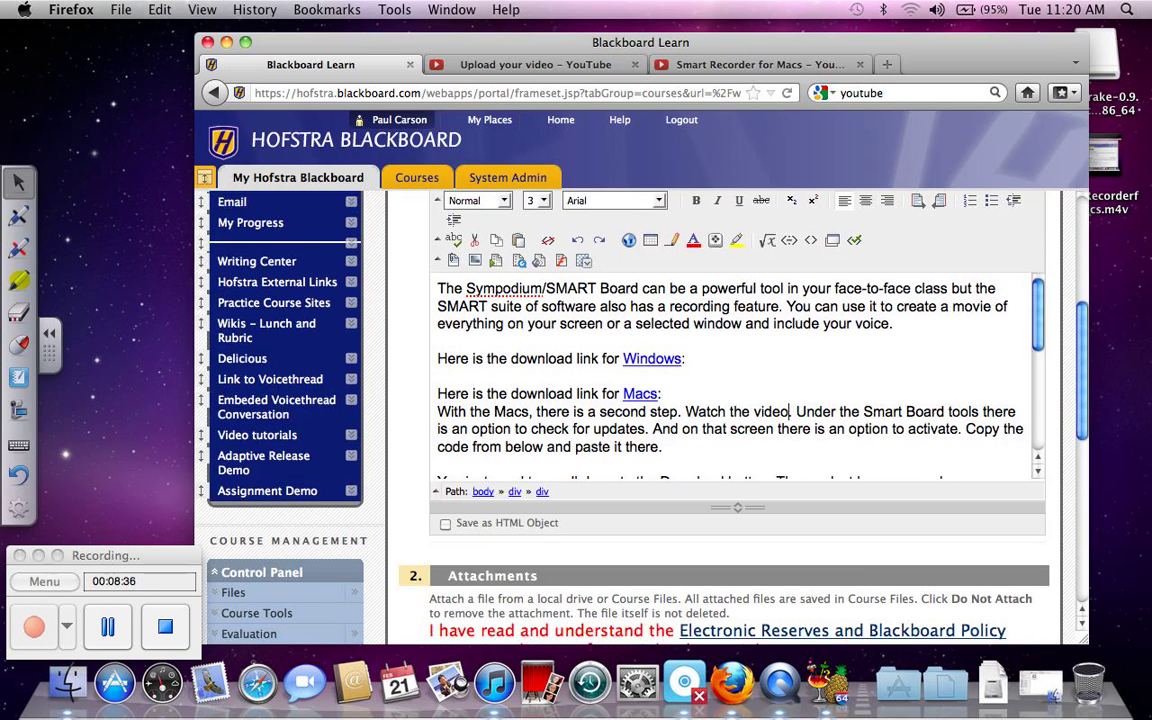
left_click_drag(790, 411, 685, 412)
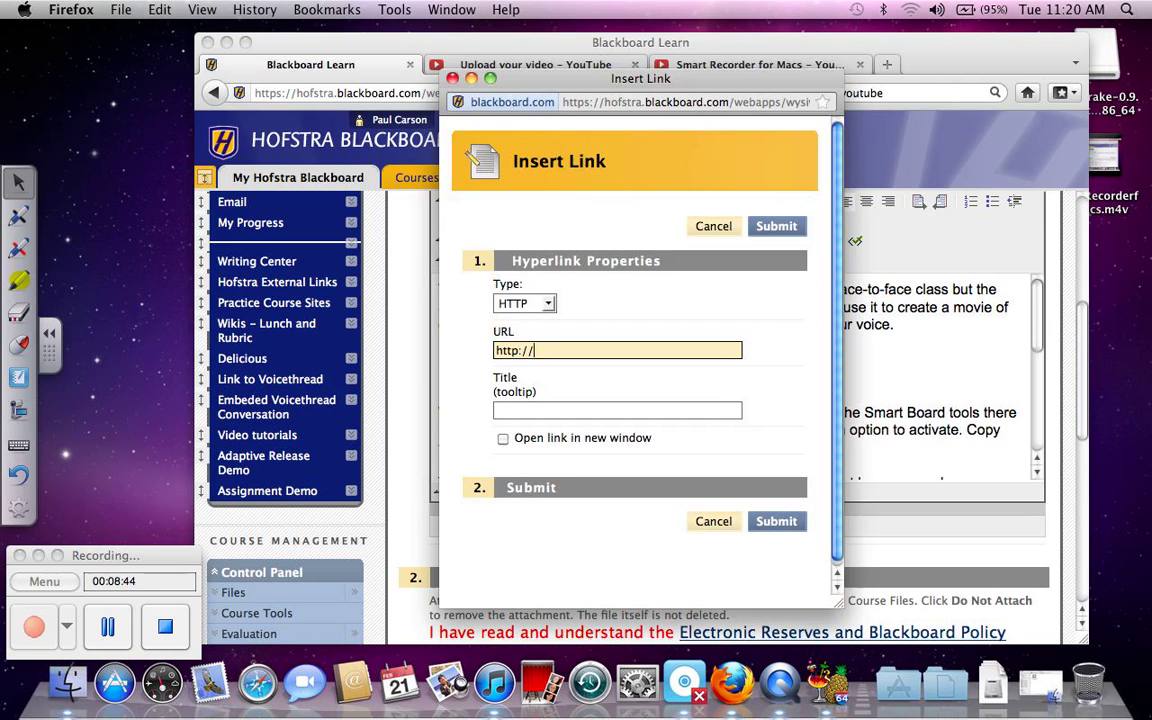
key("super+a")
key("super+v")
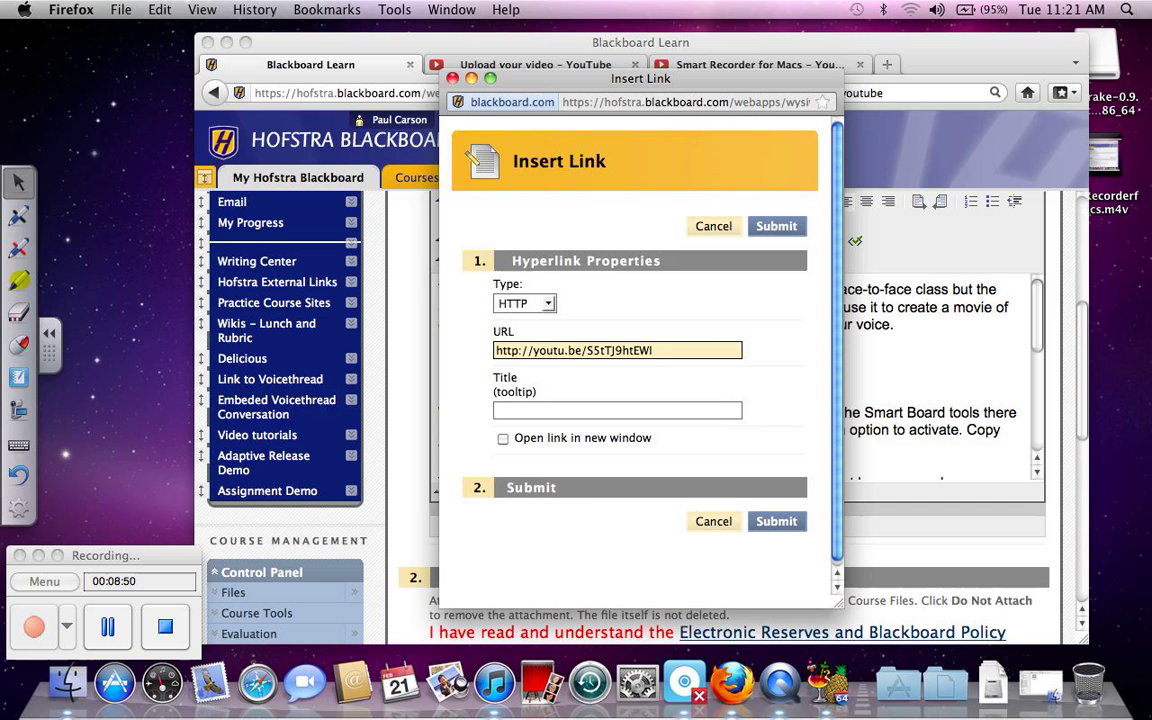
left_click(617, 410)
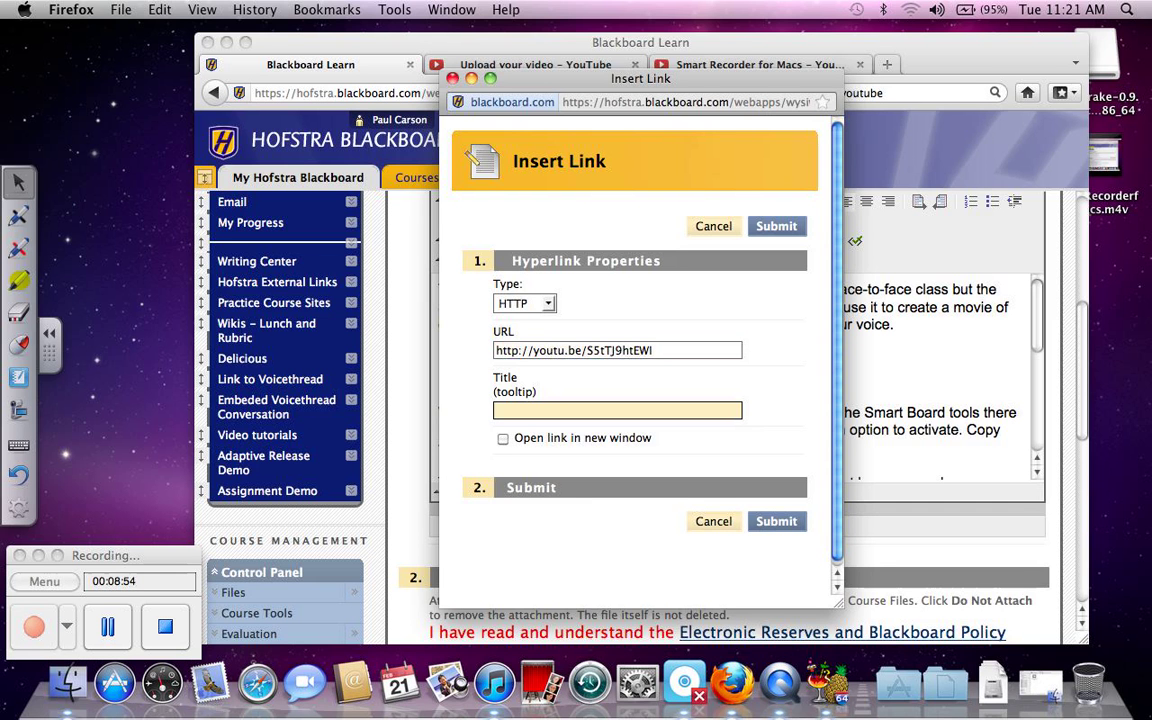
type("Smart Recorder o")
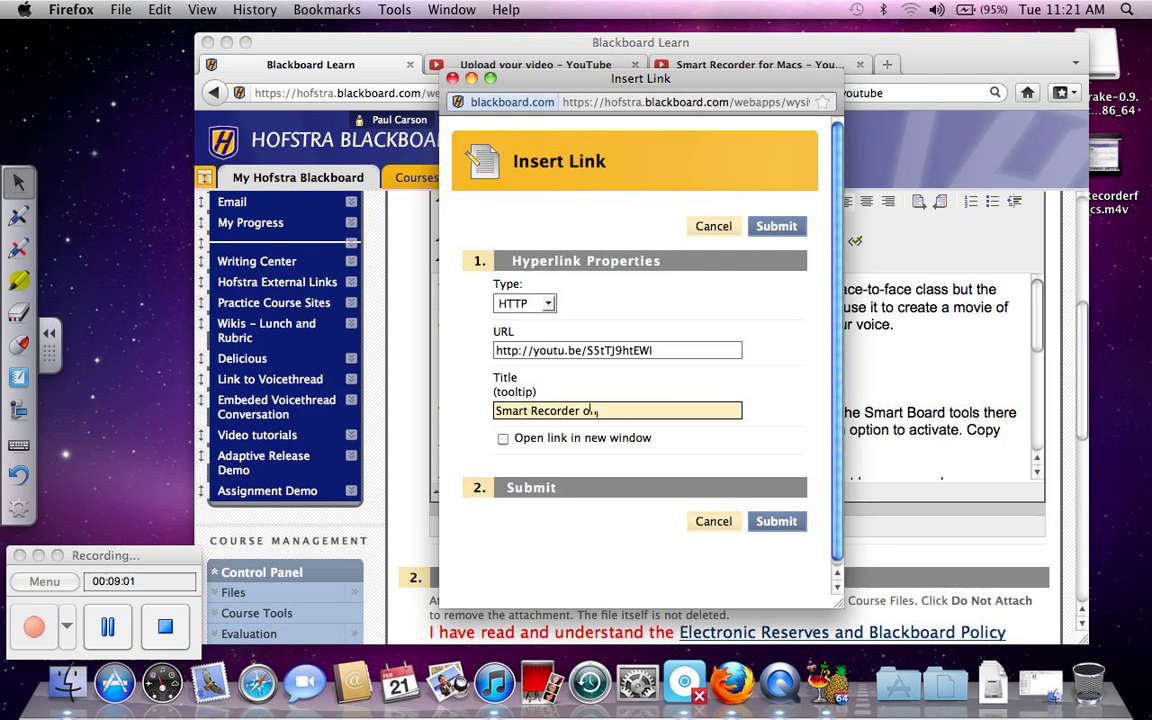
type("n a Mac")
key("Return")
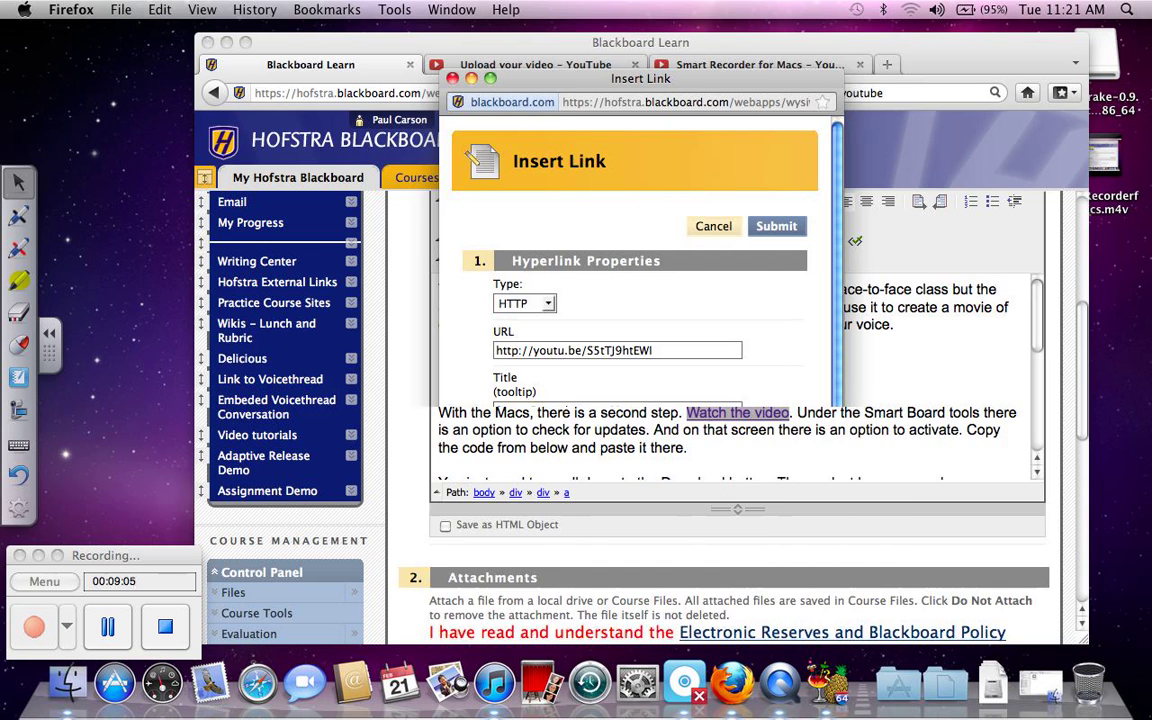